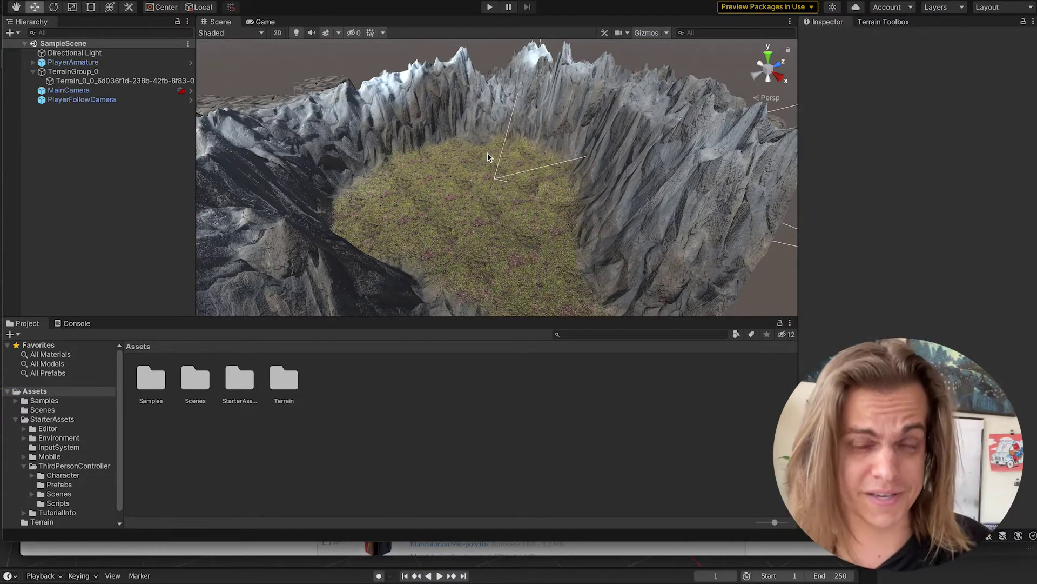
- Bring Chrome's TurboSquid My Files Downloads page in front of the Unity editor
click(254, 551)
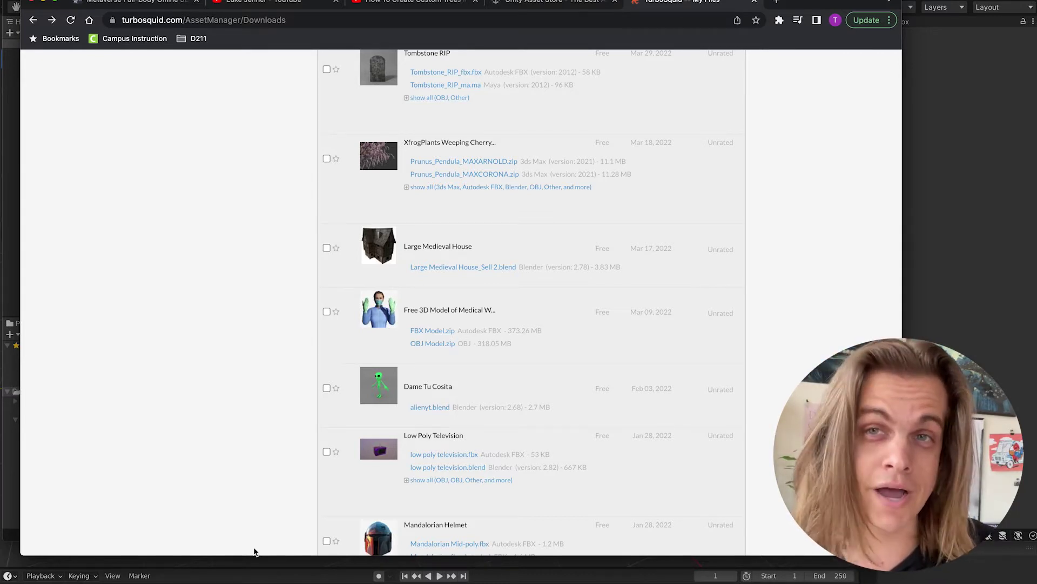
- Scroll the downloads list and open the free Pokeball model's product page
scroll(371, 412, down, 8)
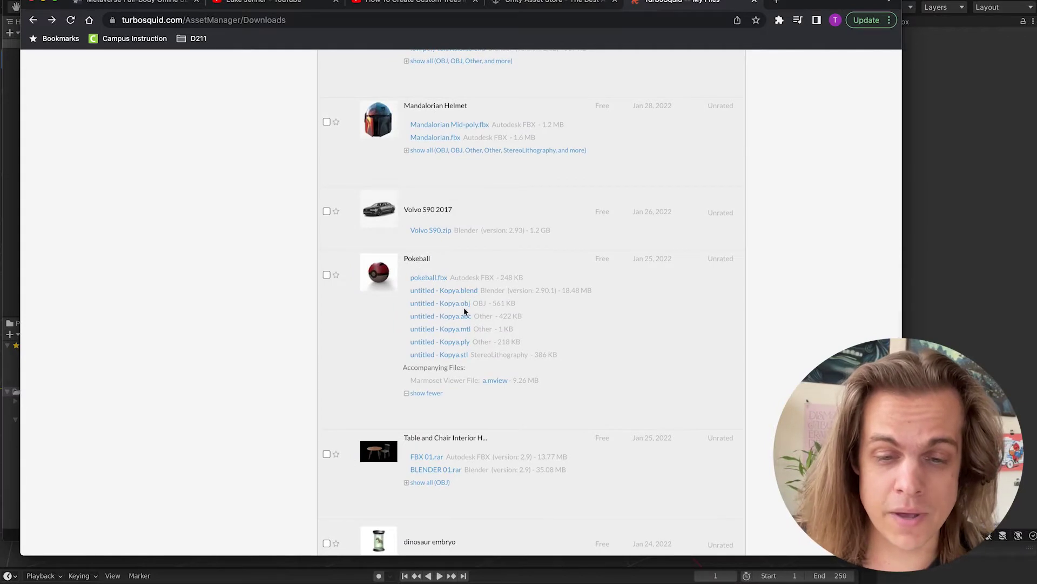
click(424, 262)
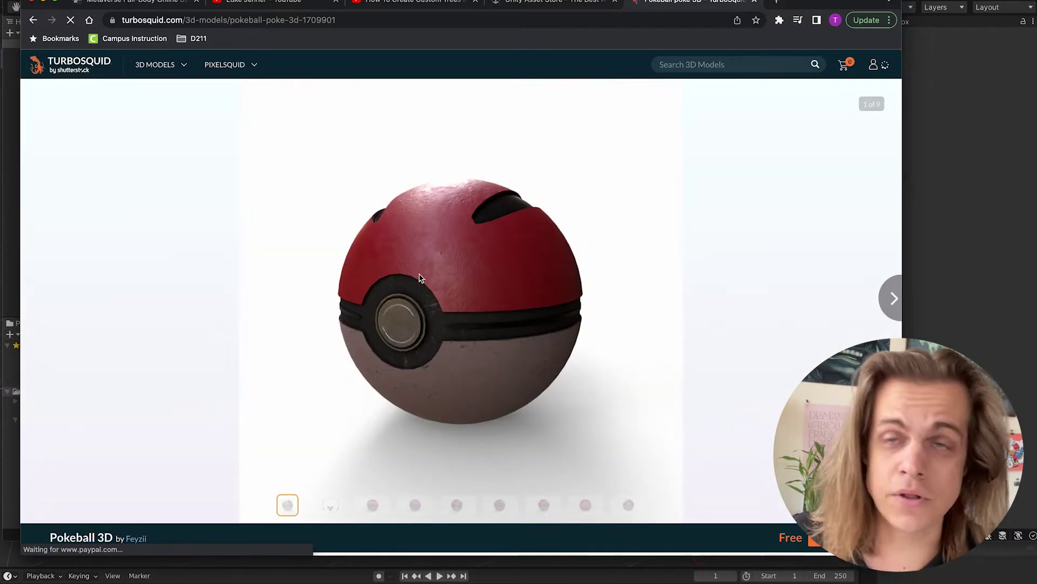
- Download the Pokeball as pokeball (2).fbx and reveal it in the Finder Downloads folder
scroll(417, 279, down, 4)
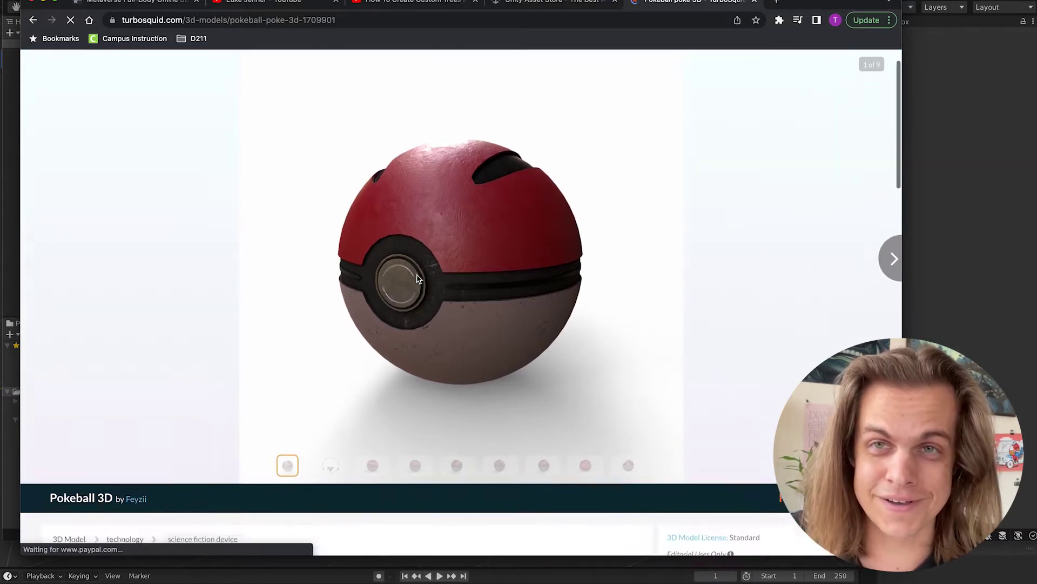
scroll(537, 297, down, 2)
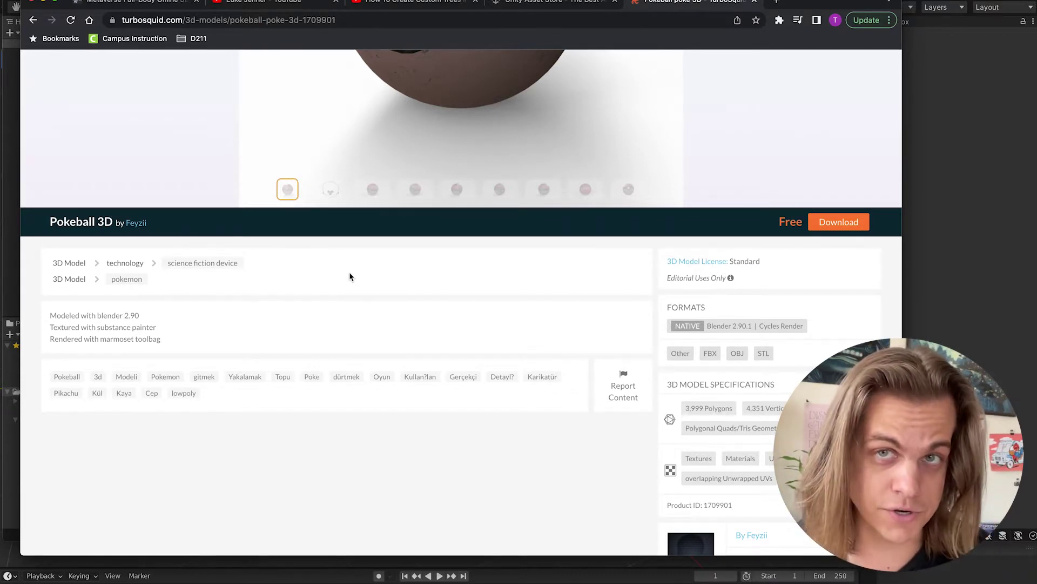
key(super+bracketleft)
click(447, 371)
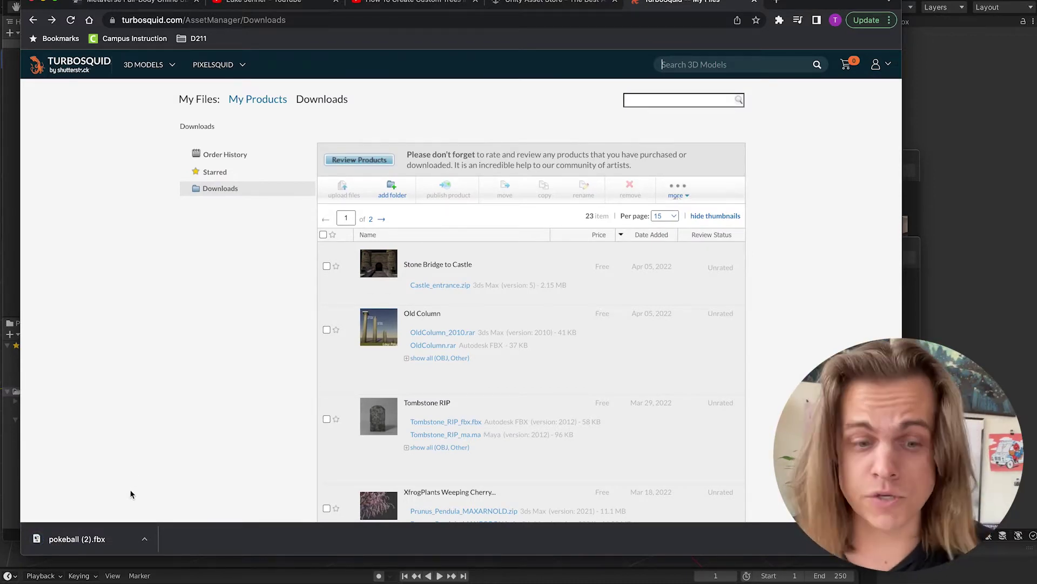
click(145, 538)
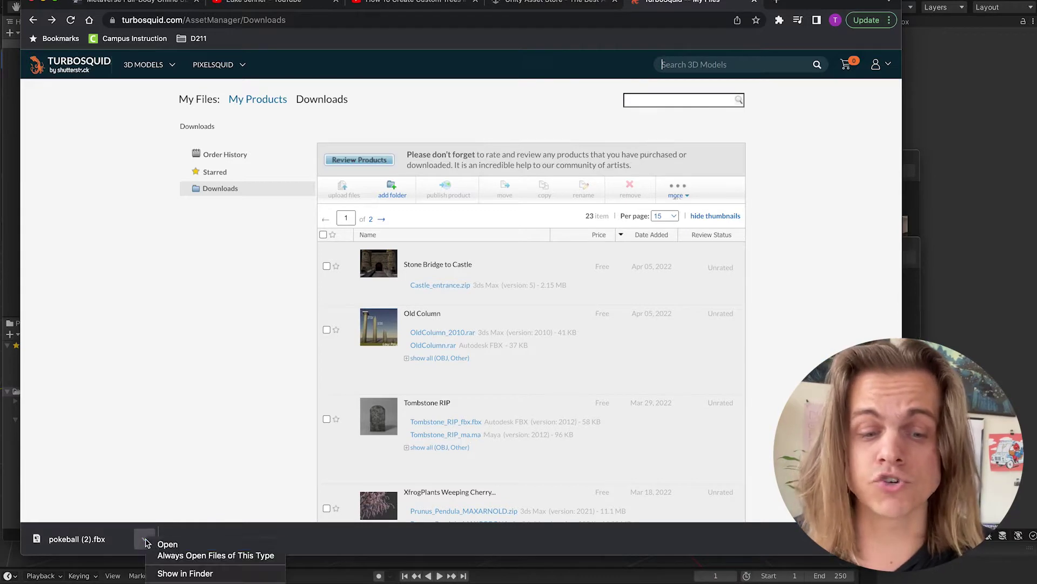
click(178, 572)
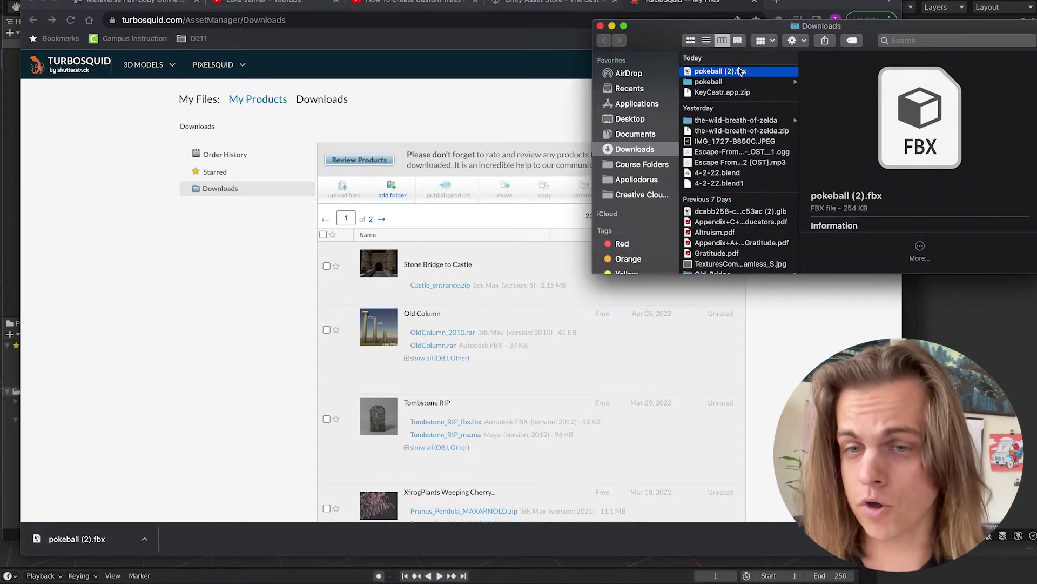
- Back in Unity, create a new folder under Assets named 'Prefabs'
key(super+Tab)
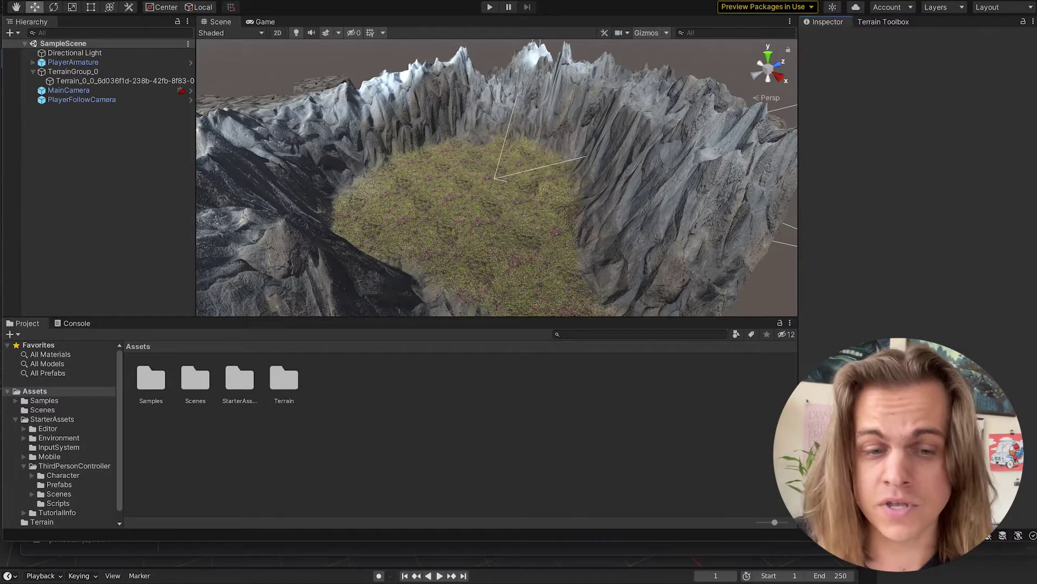
right_click(378, 392)
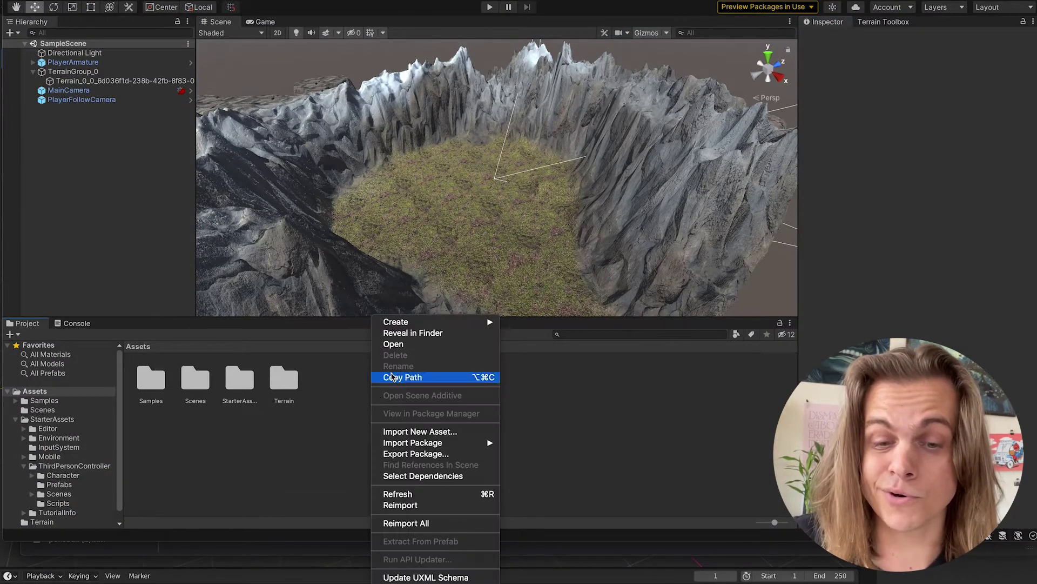
mouse_move(419, 322)
click(602, 158)
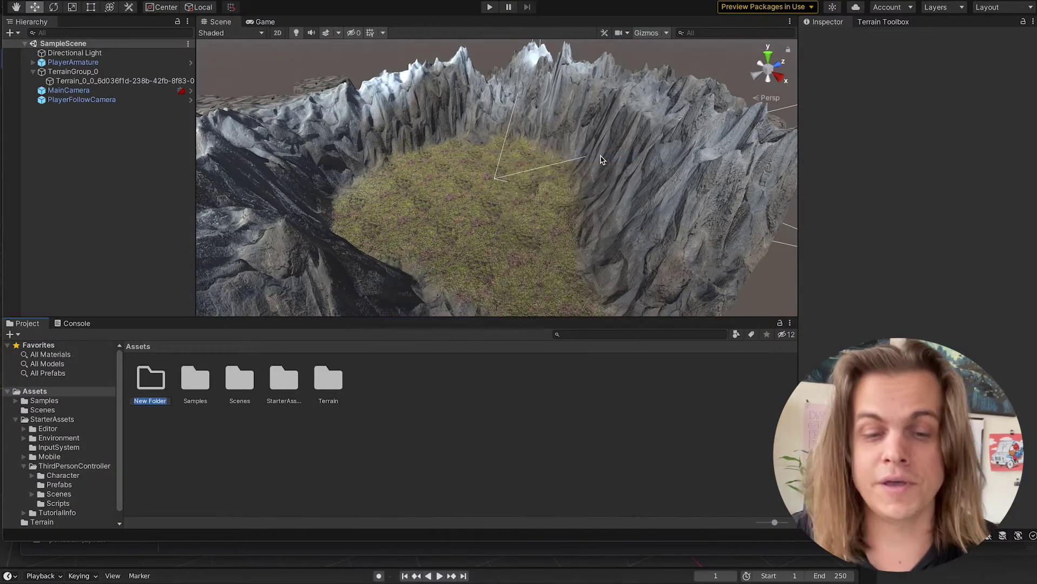
key(BackSpace)
text(I)
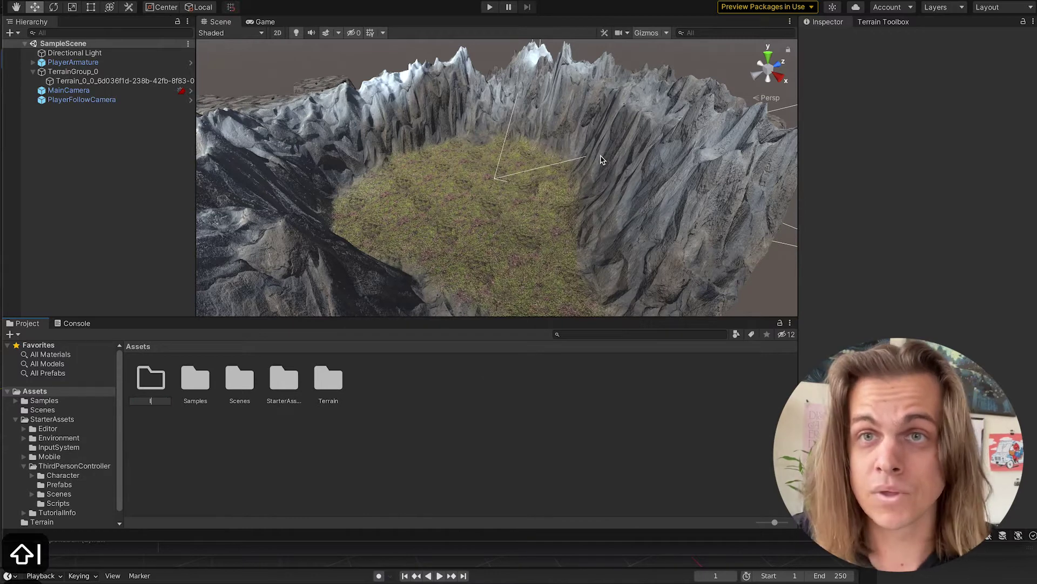
text(mported P)
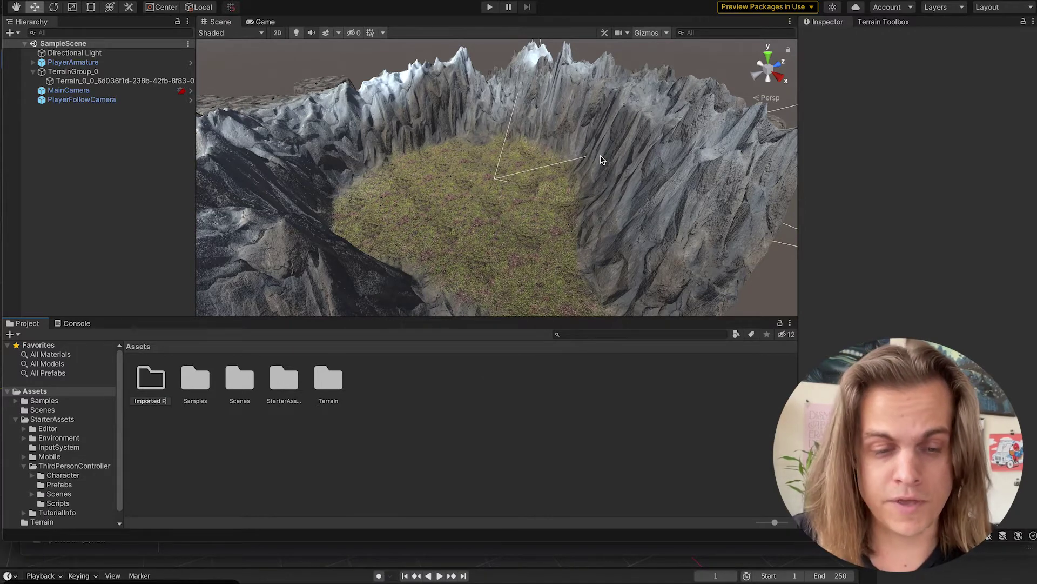
key(super+a)
text(Prefbas)
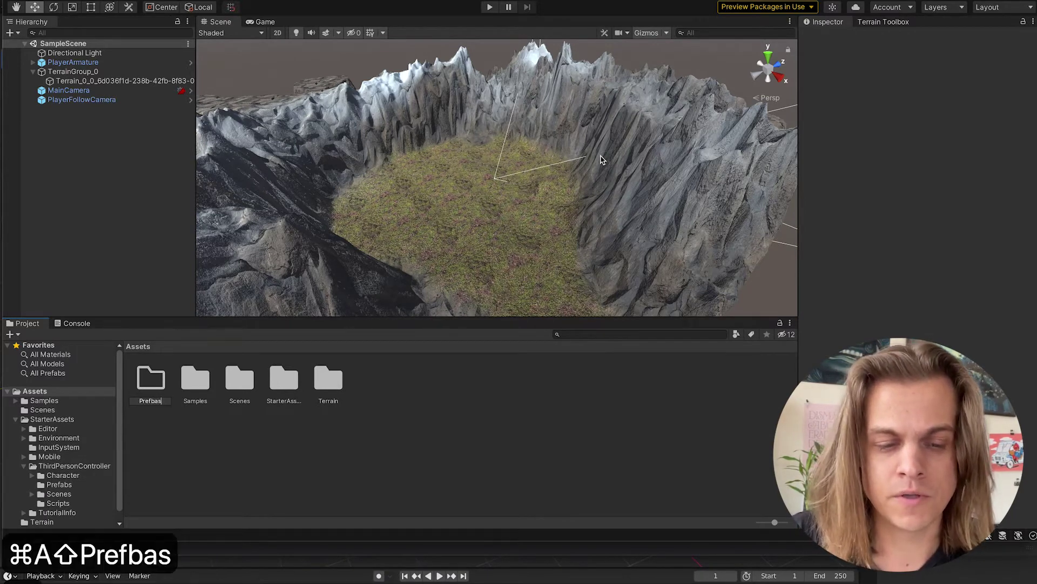
key(BackSpace)
key(BackSpace)
key(BackSpace)
text(abs)
key(Return)
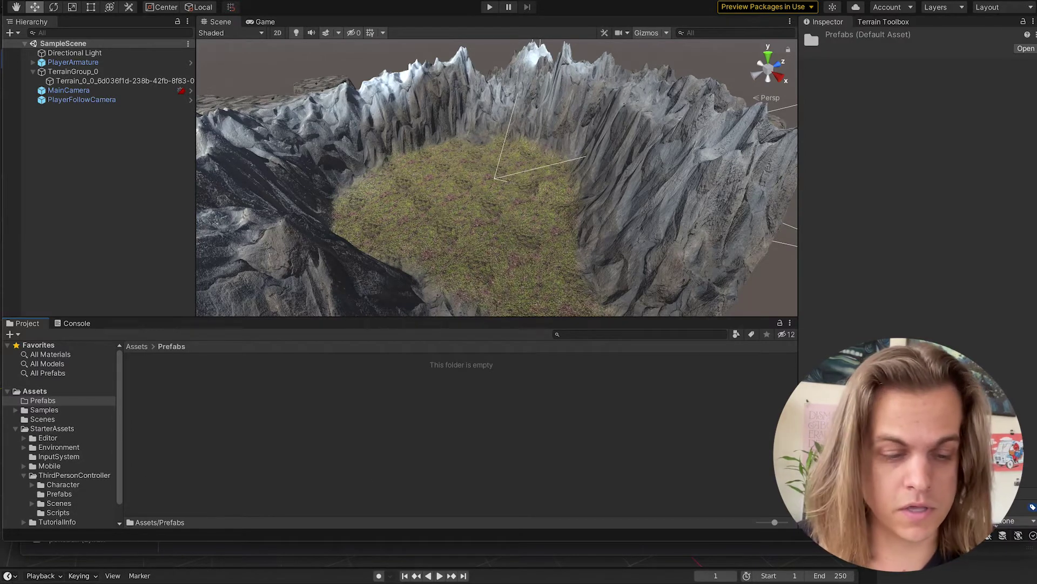
- Import pokeball (2).fbx from Finder into the Prefabs folder and check its parts
key(super+Tab)
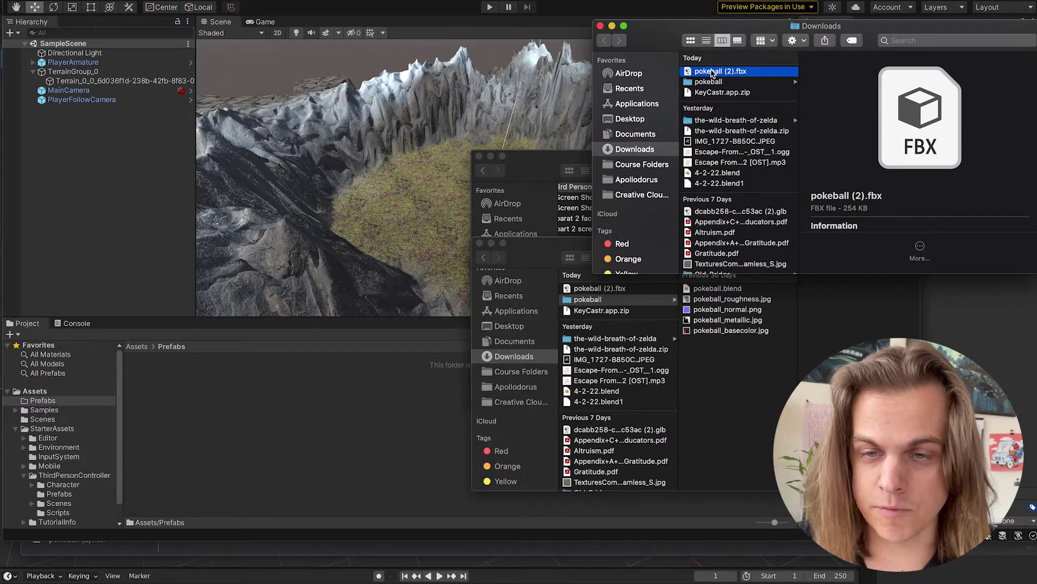
drag(712, 74, 157, 378)
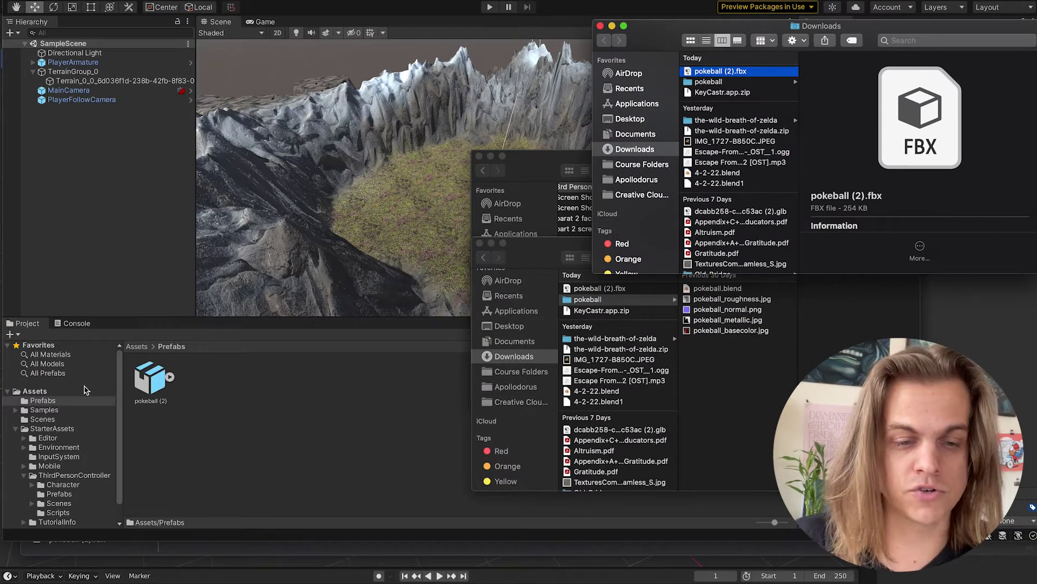
click(156, 382)
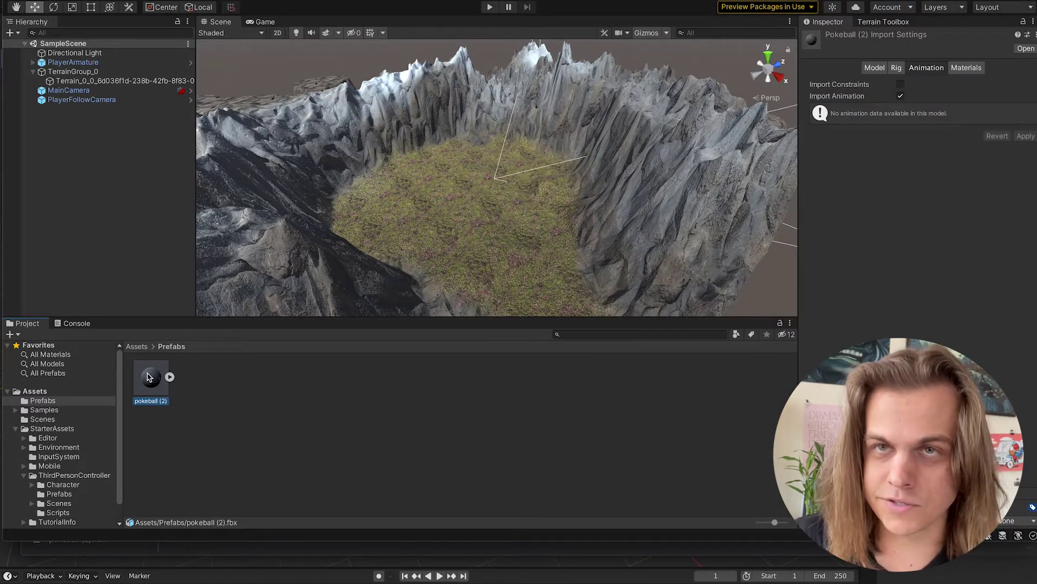
click(170, 377)
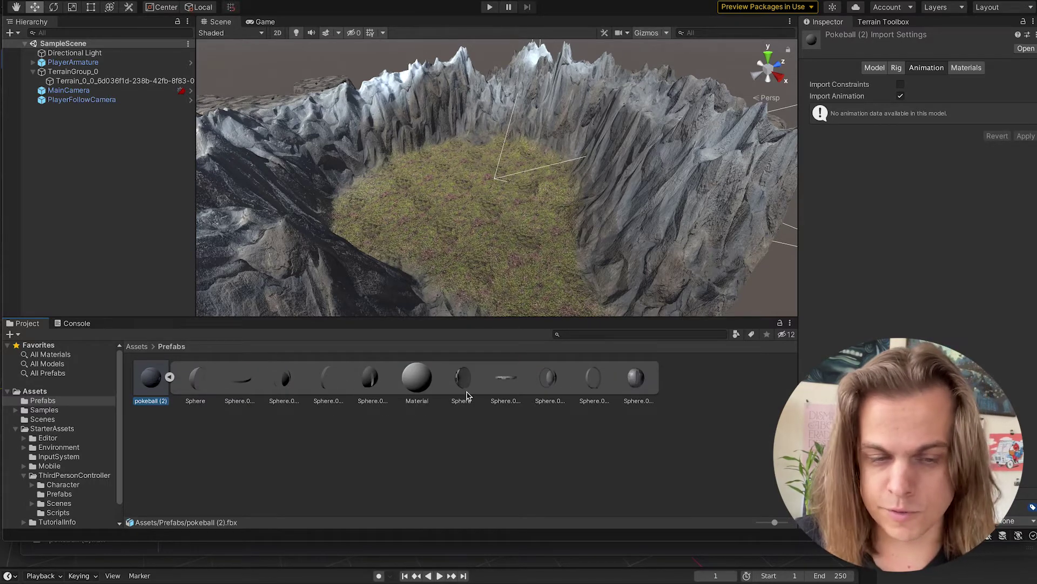
click(170, 377)
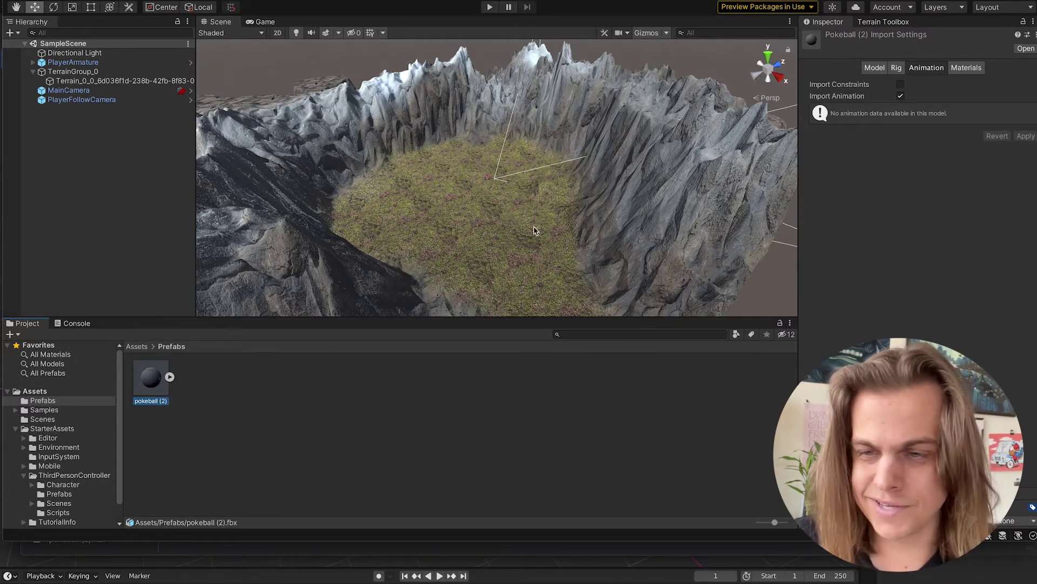
- Place the pokeball on the terrain to test it, then delete it from the Hierarchy
drag(151, 378, 541, 187)
key(f)
scroll(513, 186, down, 3)
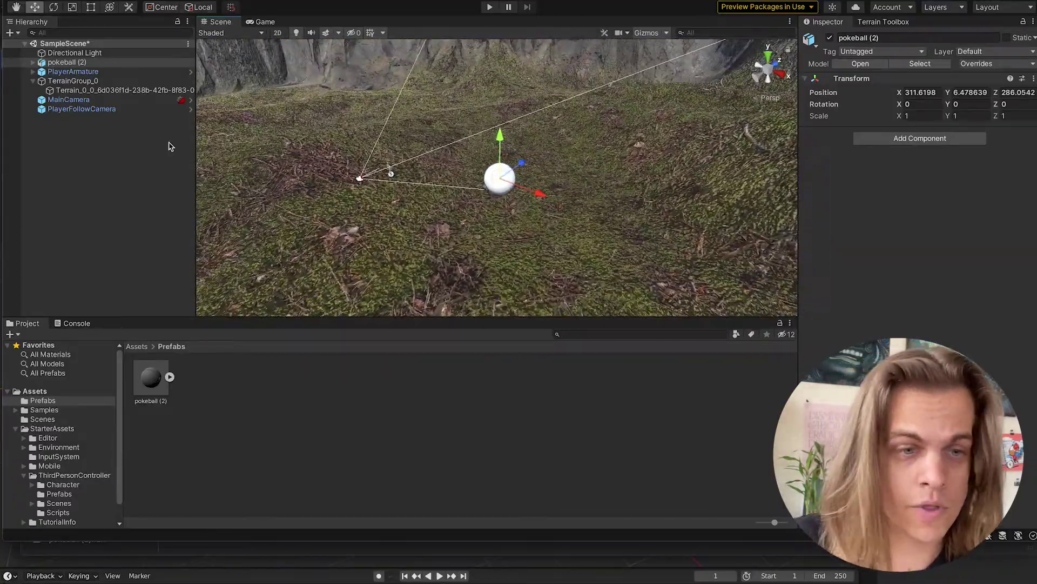
right_click(76, 62)
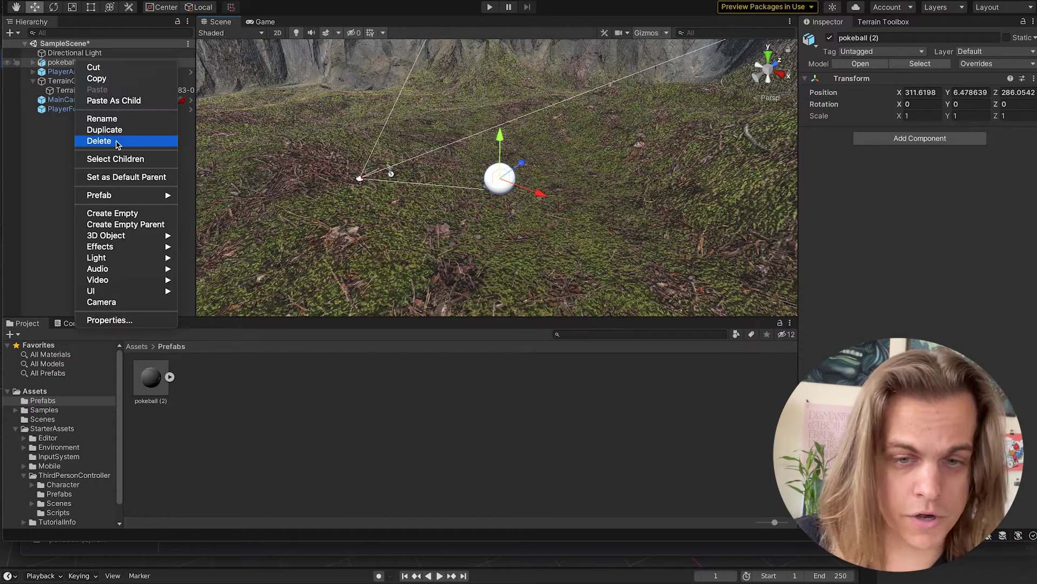
click(99, 141)
click(150, 385)
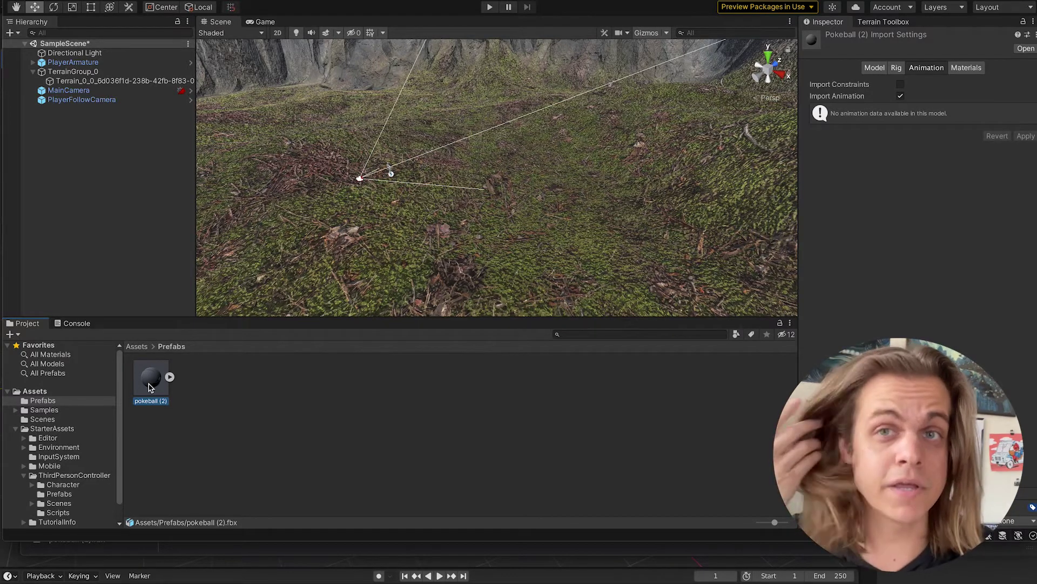
- Open pokeball.blend and view the textured Sphere.004 head-on from the front
key(super+Tab)
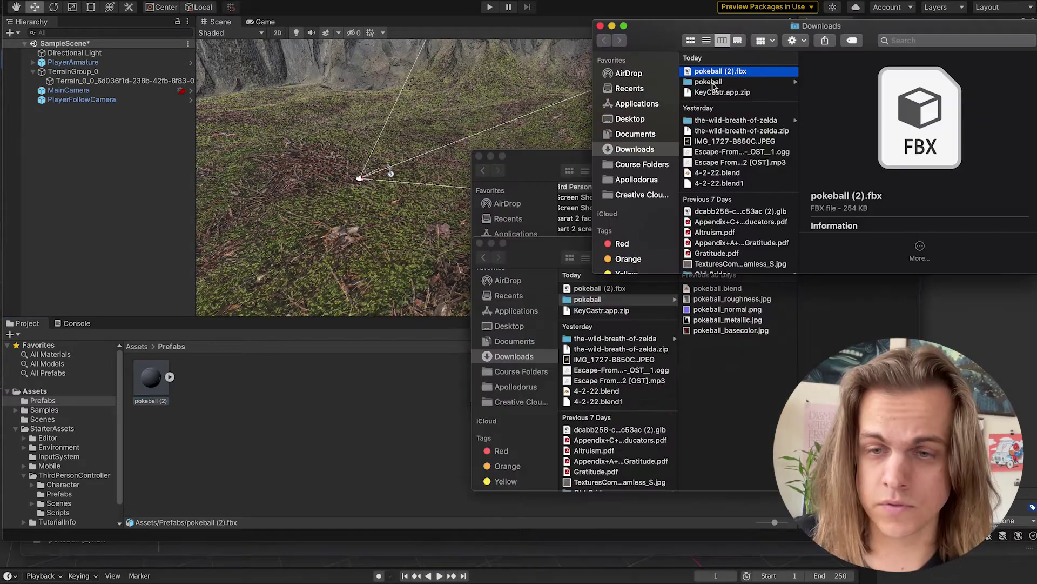
click(709, 81)
double_click(850, 74)
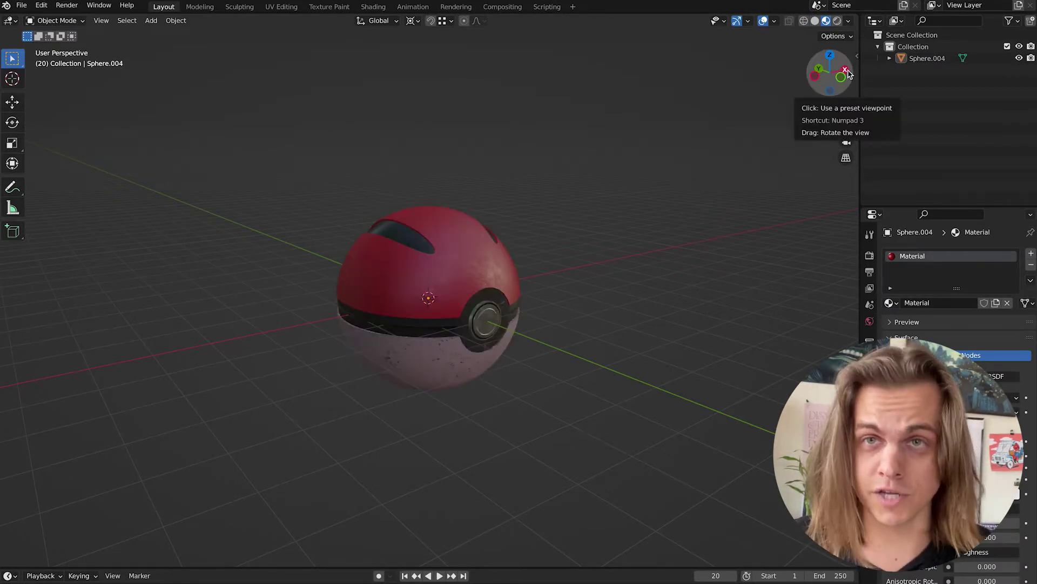
drag(848, 74, 579, 225)
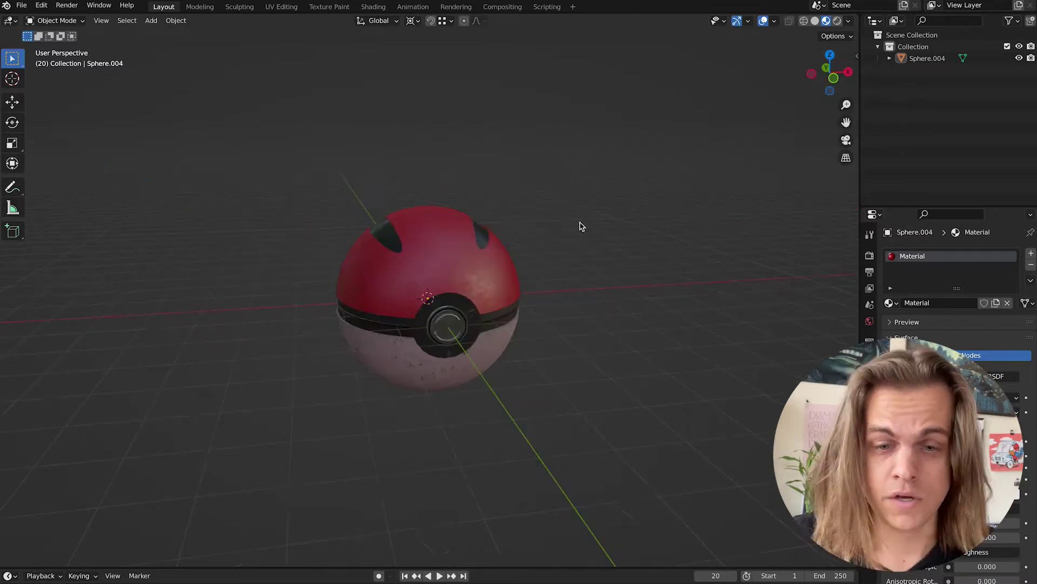
click(432, 236)
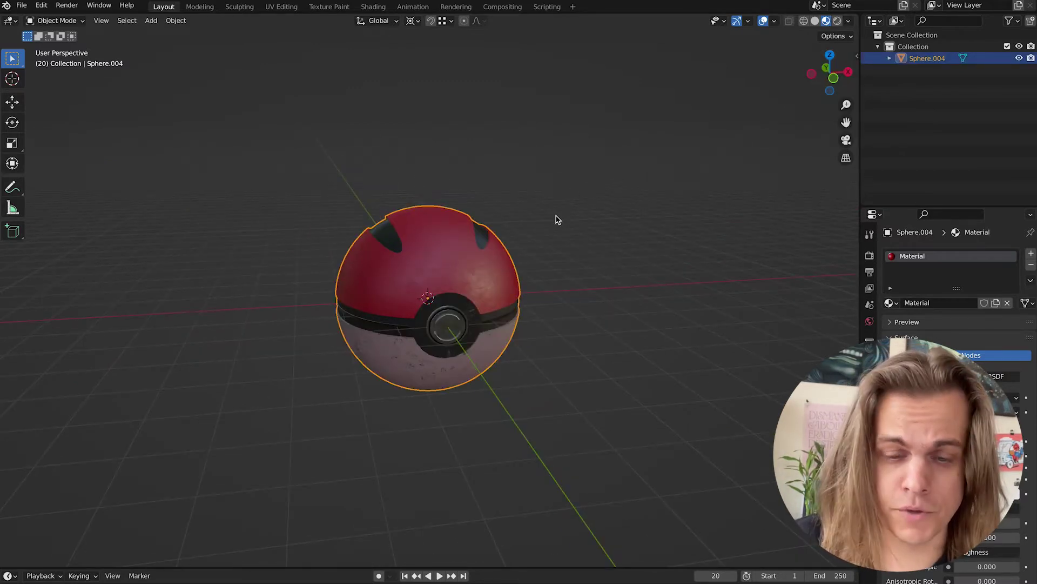
key(KP_1)
scroll(550, 216, up, 5)
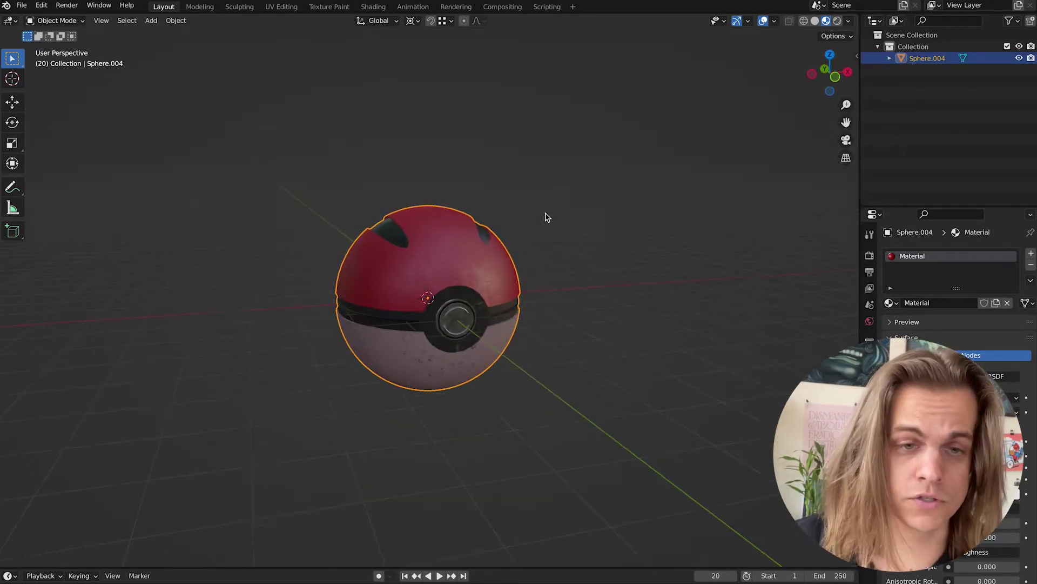
- In UV Editing, check Sphere.004's UV layout against the DefaultMaterial_baseColor.jpg texture
click(280, 7)
middle_drag(537, 313, 611, 301)
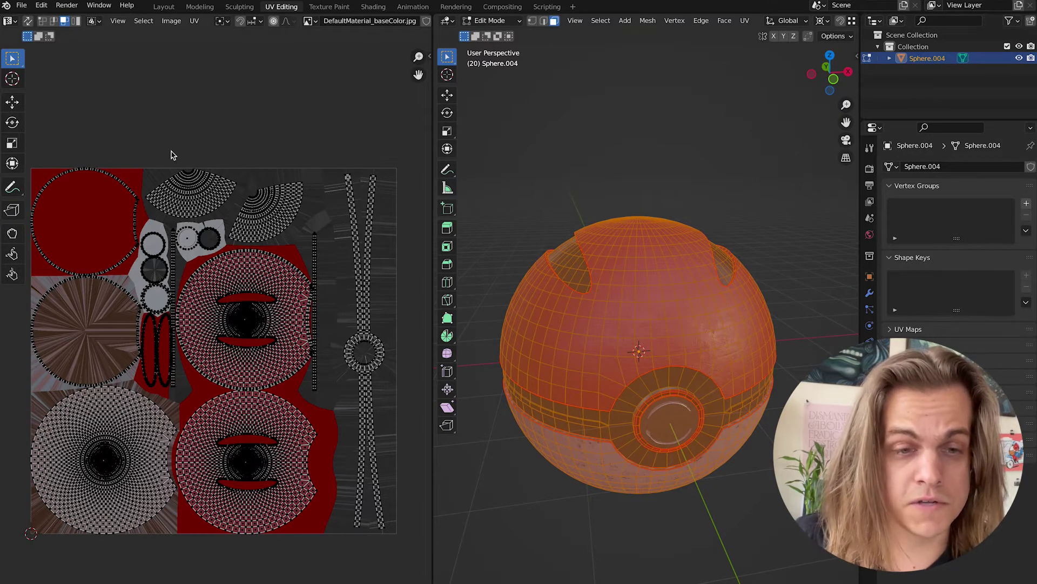
double_click(347, 20)
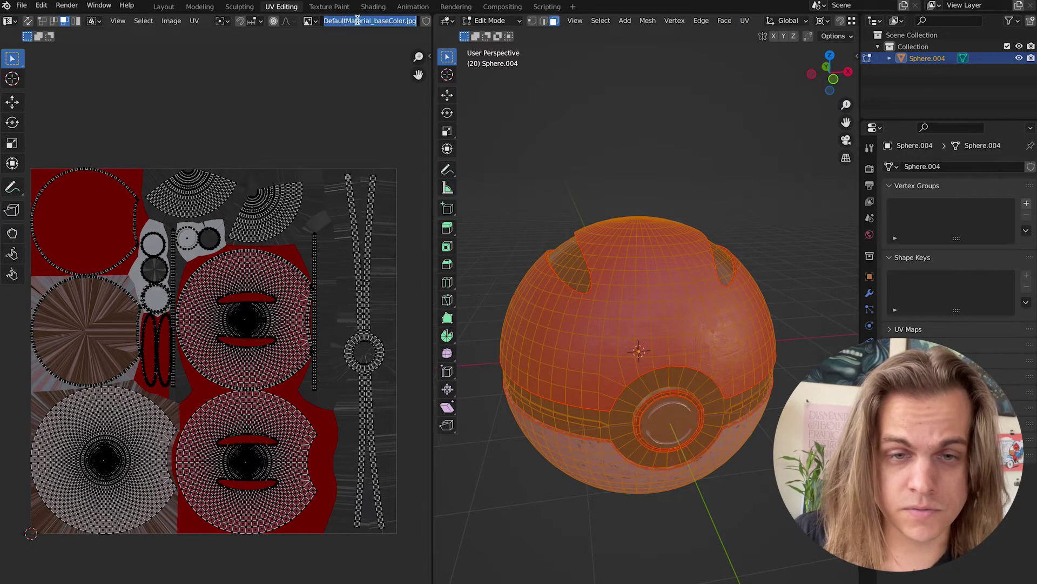
click(309, 21)
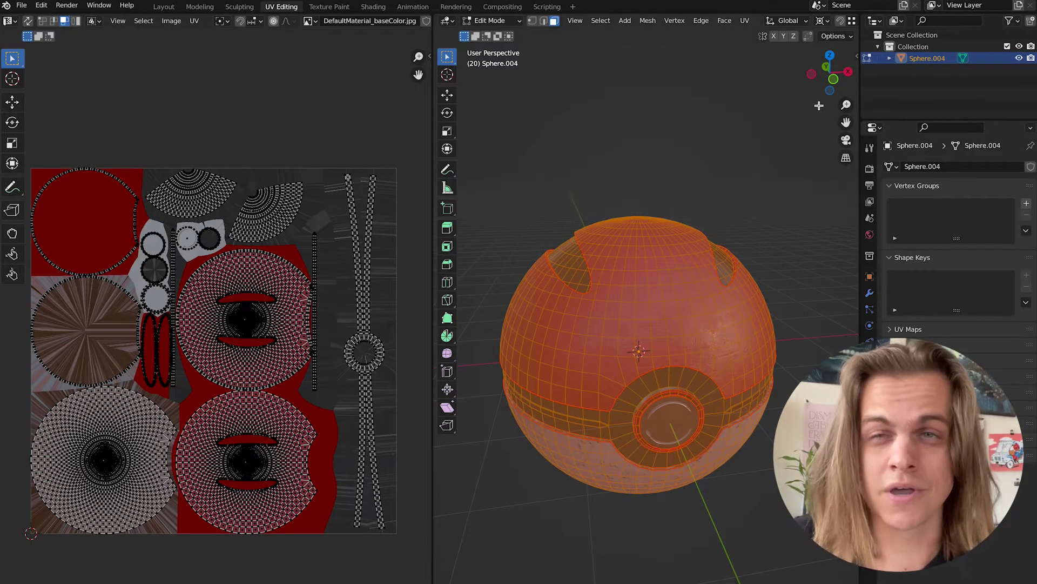
- Set up an FBX export into Course Folders/Digital 2/Tutorial Game with Path Mode Copy and embedded textures
click(22, 7)
mouse_move(74, 174)
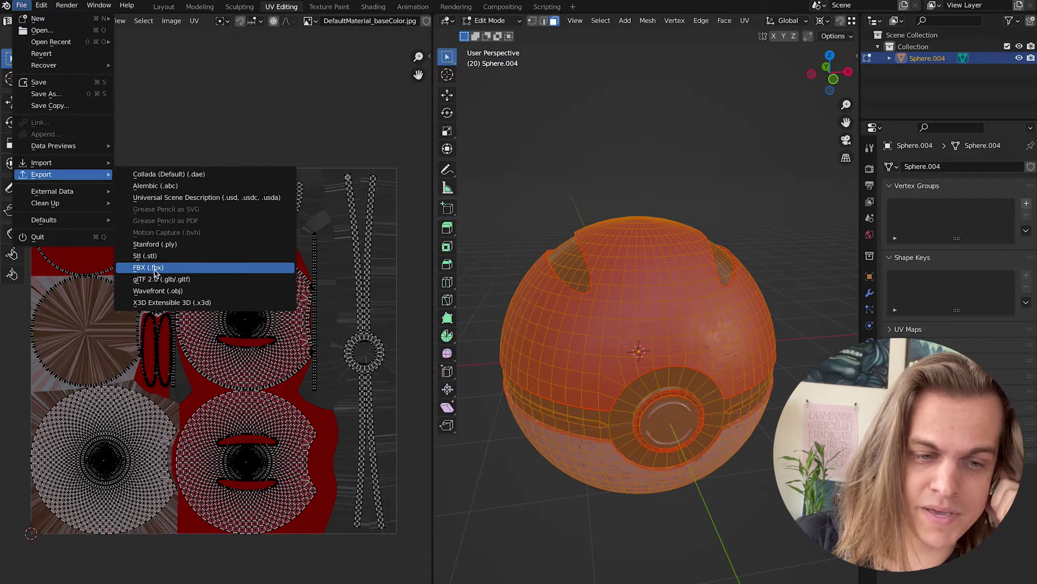
click(158, 271)
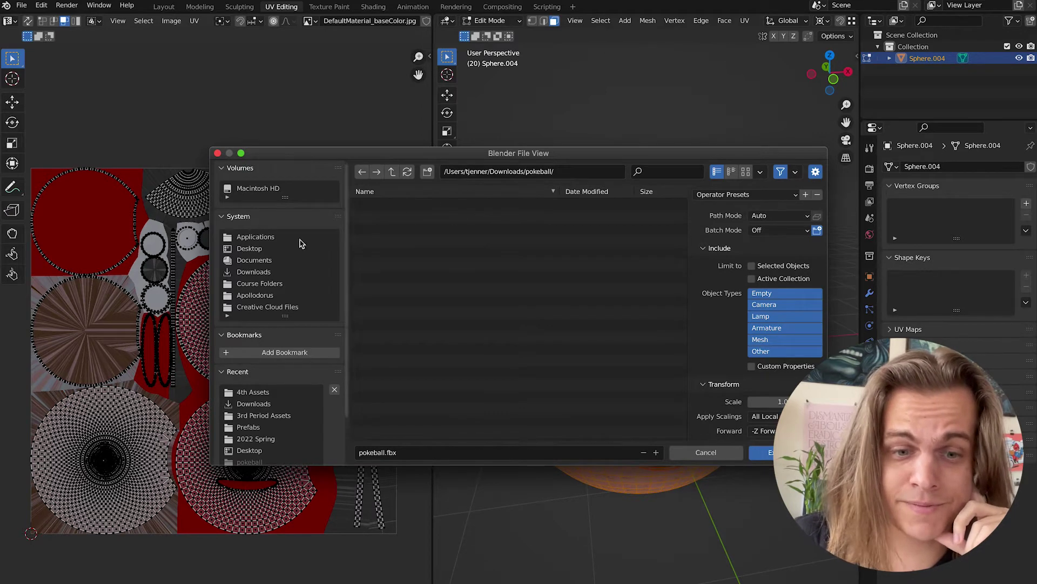
scroll(259, 303, down, 1)
click(260, 274)
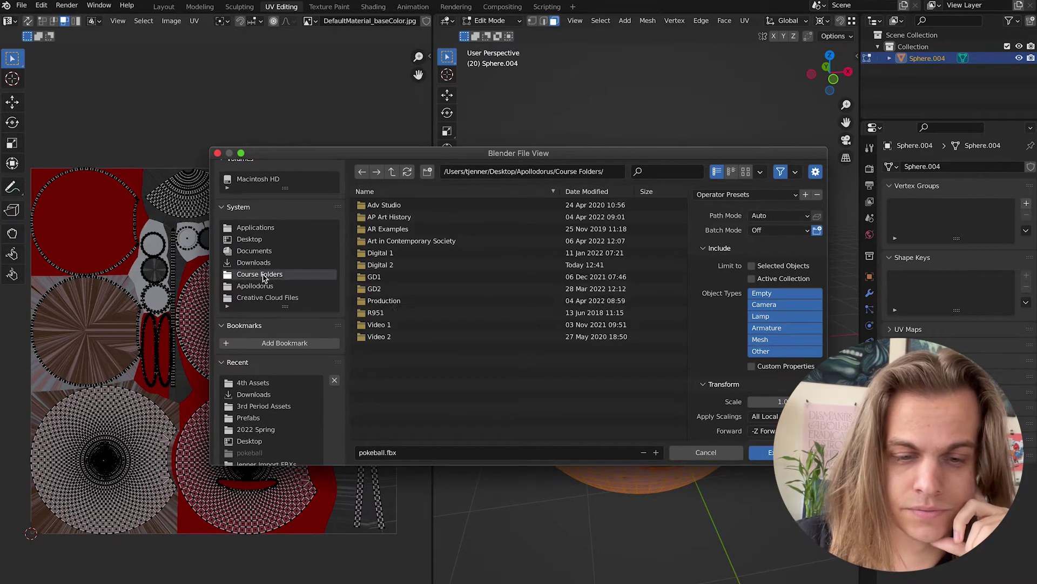
double_click(386, 262)
double_click(390, 398)
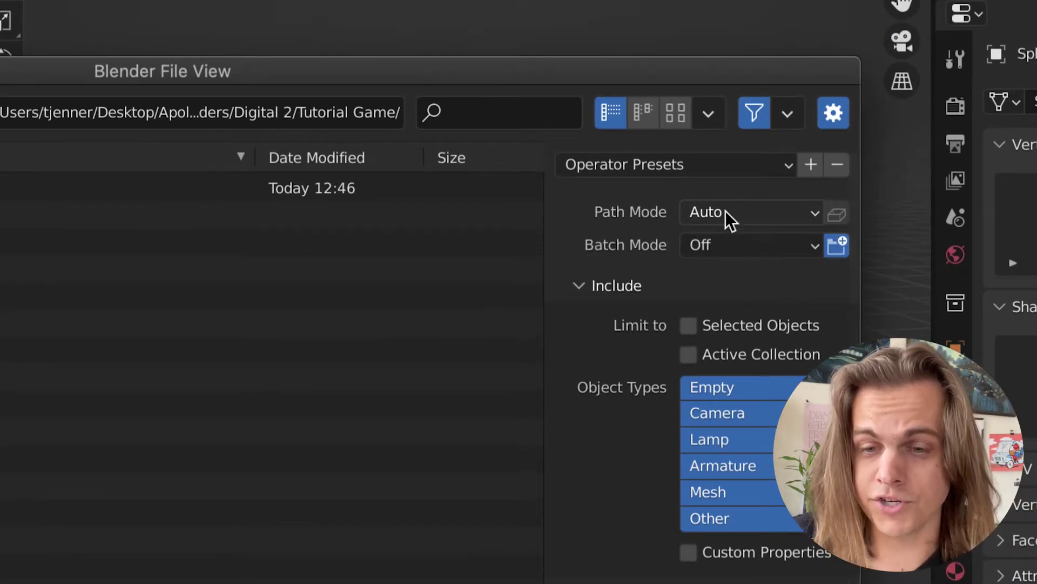
click(725, 212)
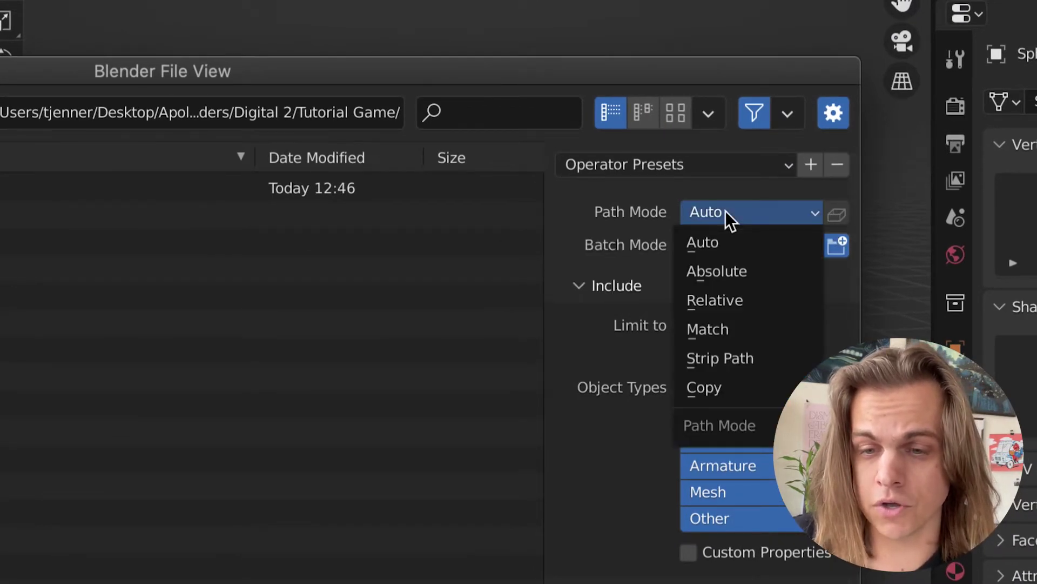
click(725, 384)
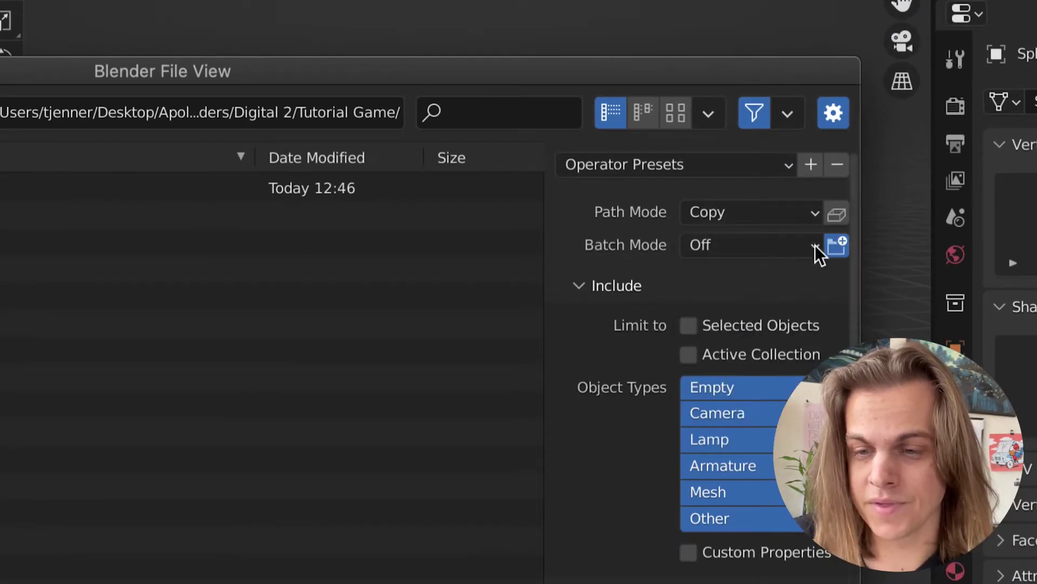
click(836, 214)
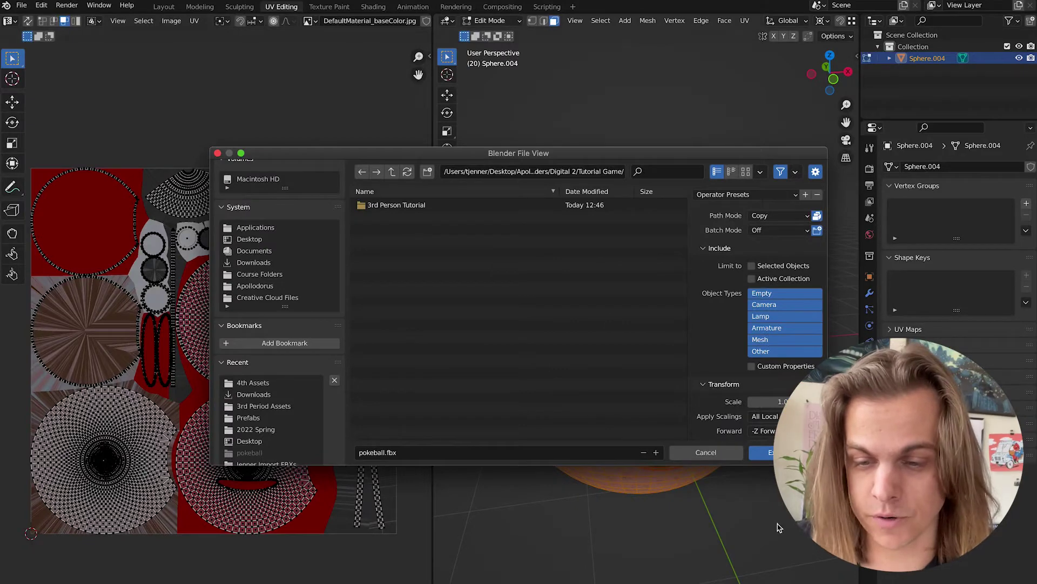
- Export pokeball.fbx, drag it from Tutorial Game into Unity's Prefabs folder, and select it
click(778, 452)
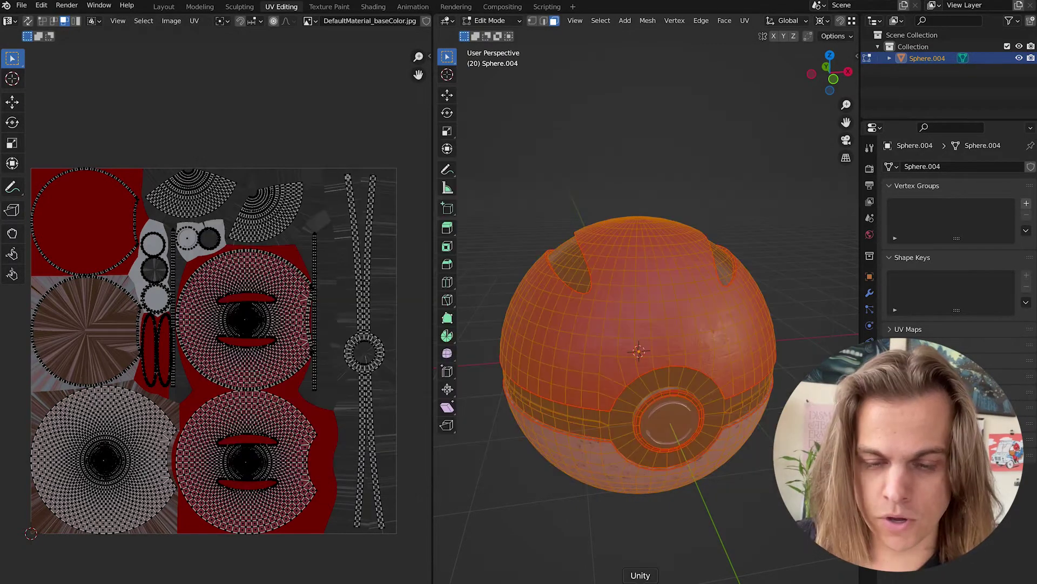
click(641, 581)
click(385, 581)
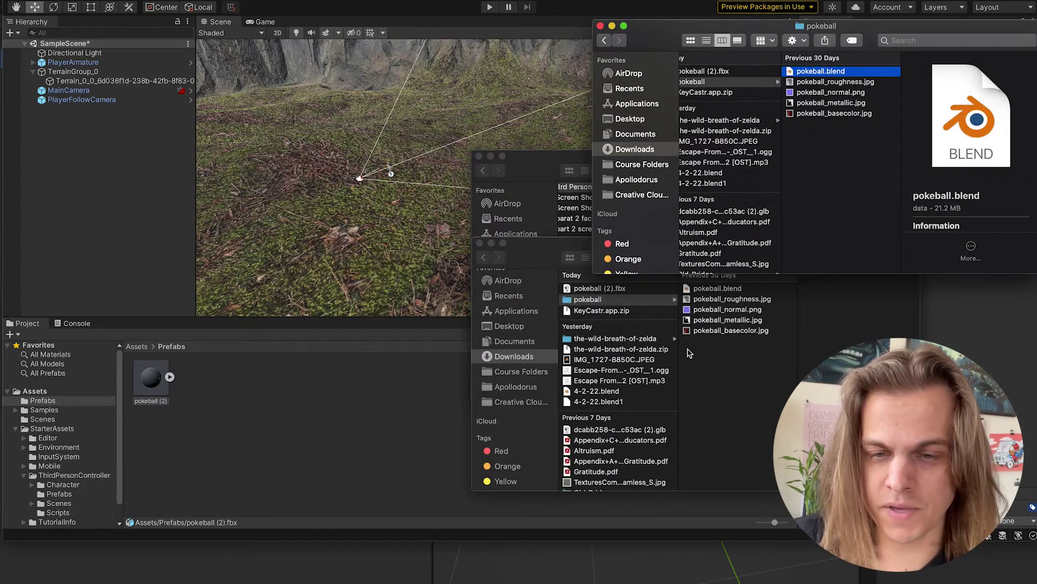
click(642, 164)
click(701, 56)
click(842, 56)
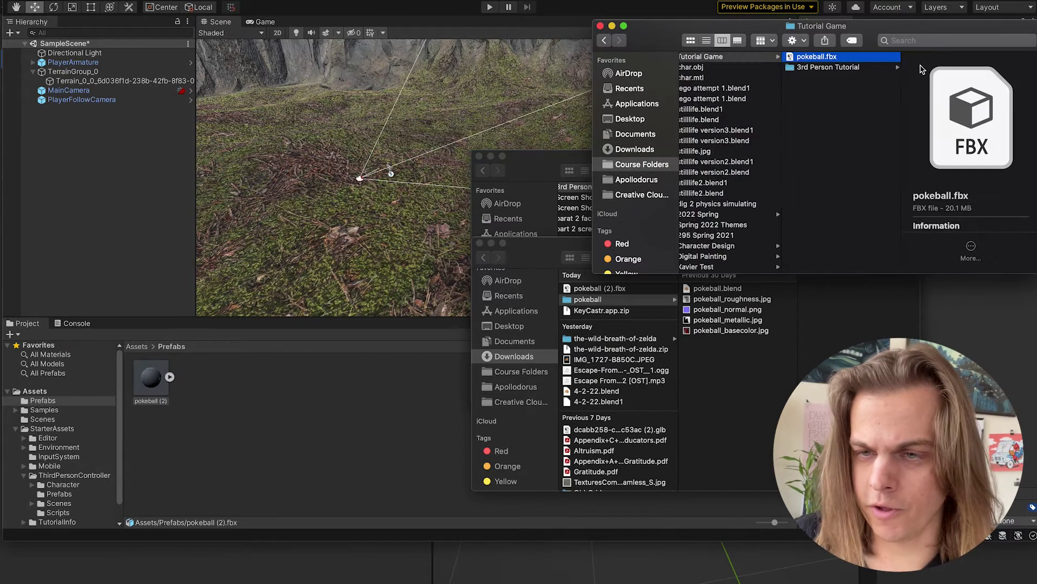
drag(838, 57, 302, 422)
click(189, 391)
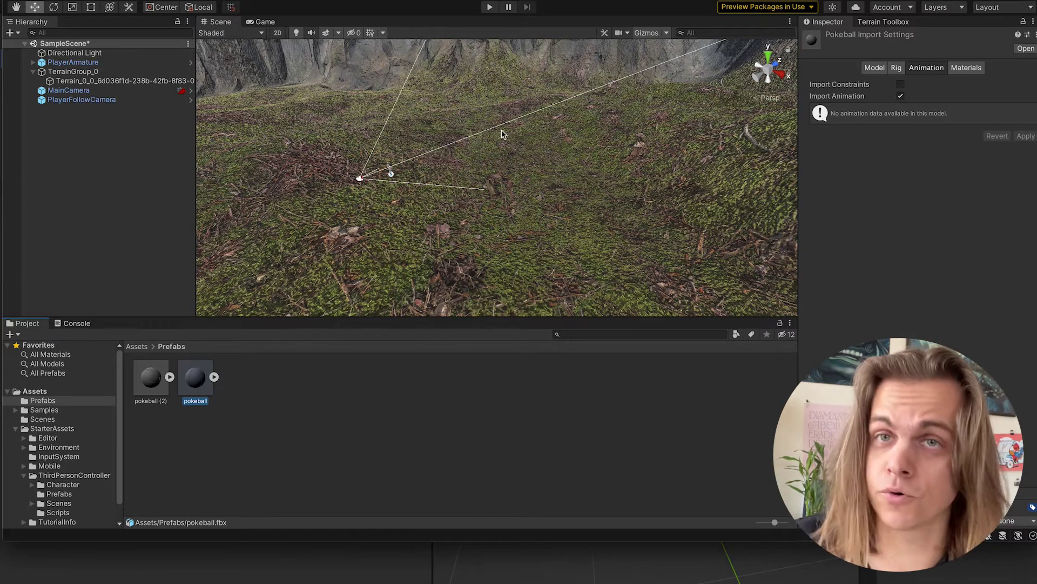
- Extract the embedded textures into Prefabs and handle the pokeball_normal.png normal-map warning
click(968, 68)
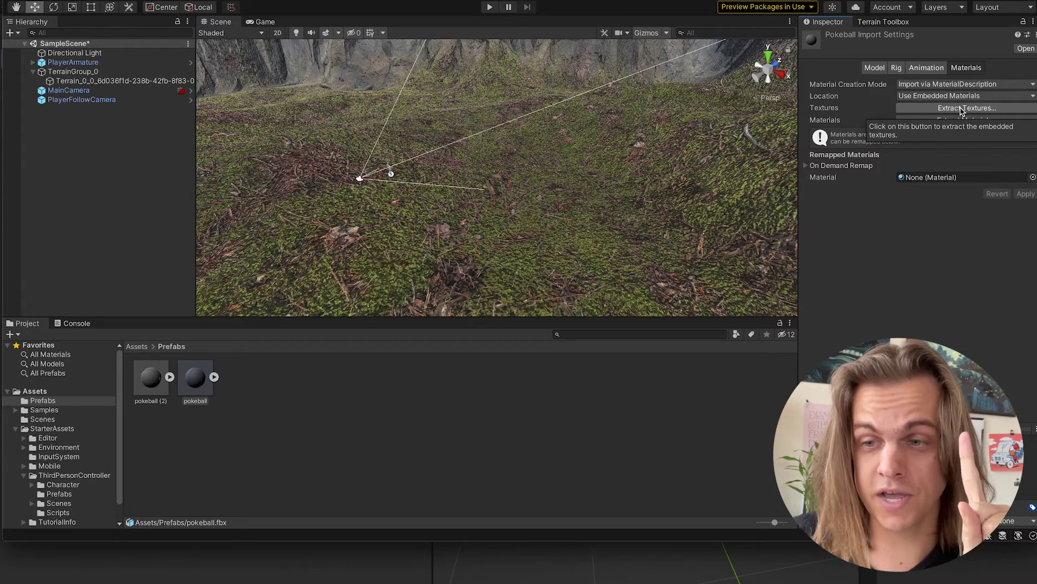
click(962, 109)
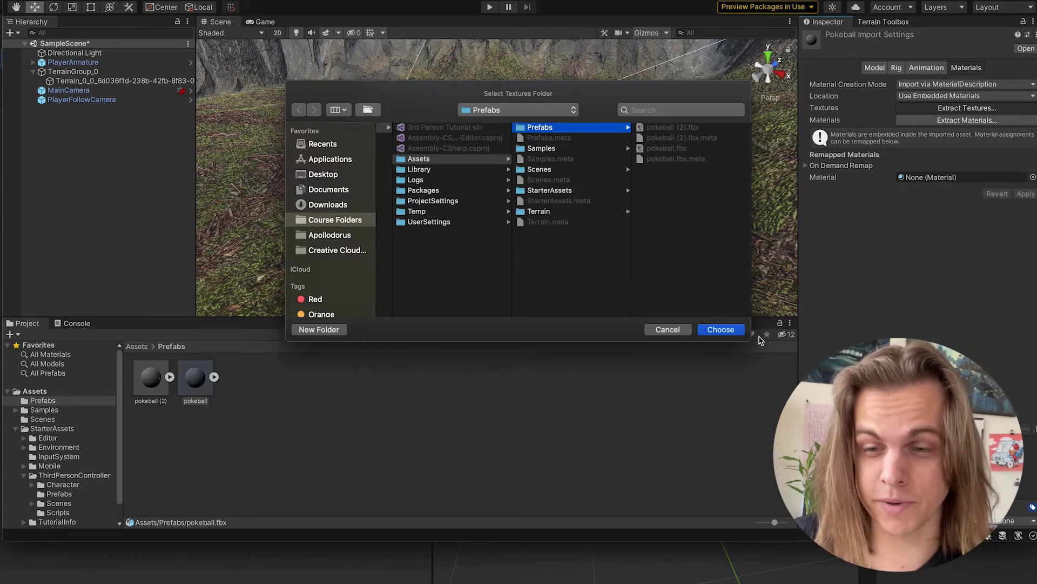
click(729, 329)
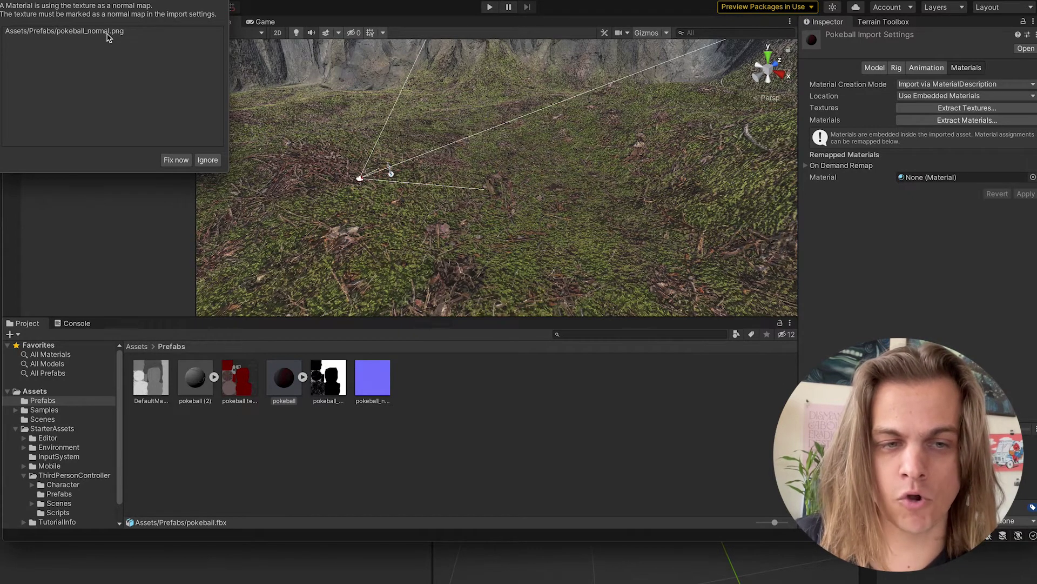
click(177, 159)
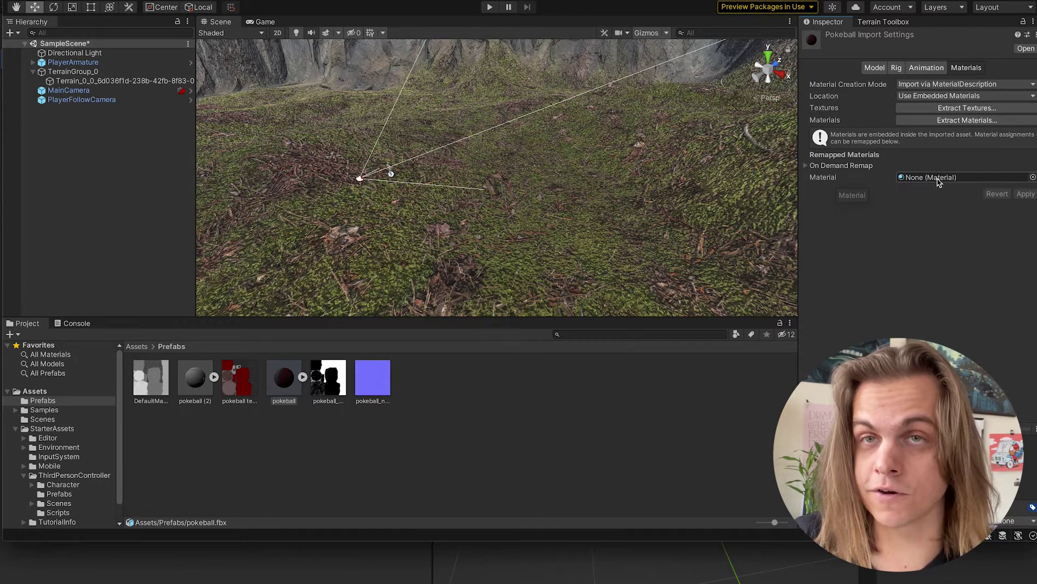
- Extract the pokeball's embedded material into the Prefabs folder and select the new Material.mat
click(938, 121)
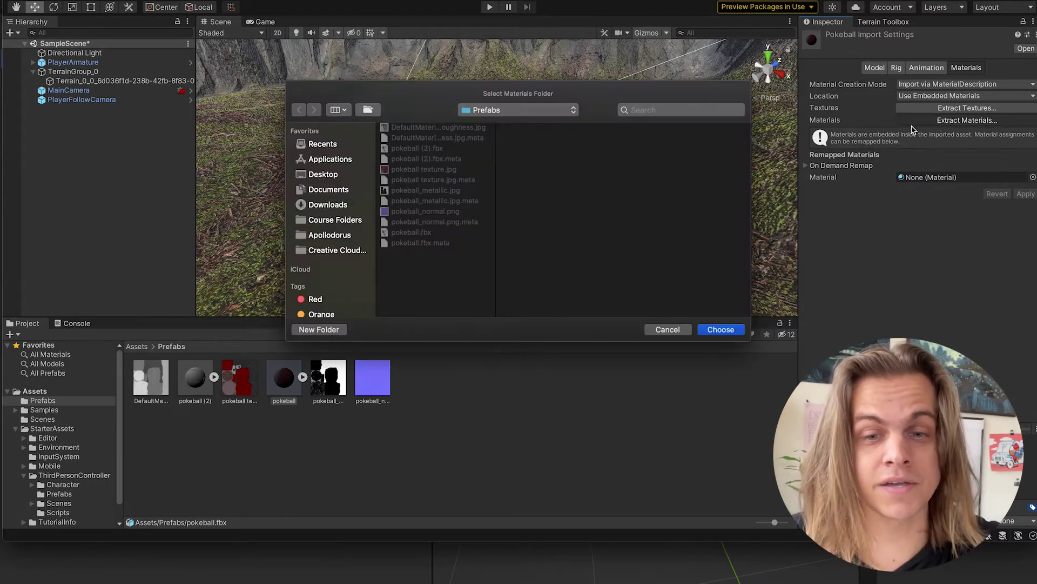
click(721, 329)
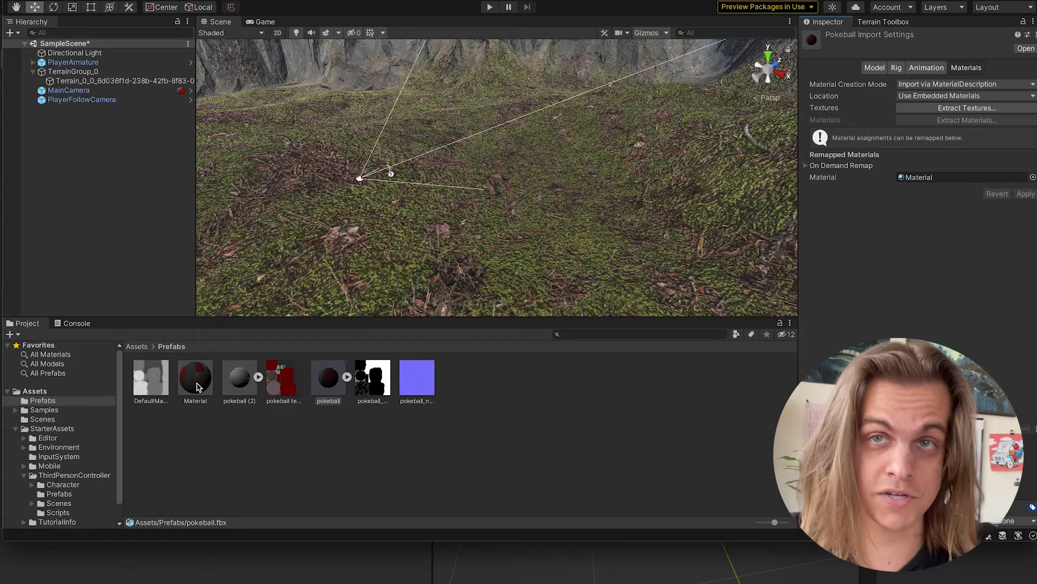
click(197, 385)
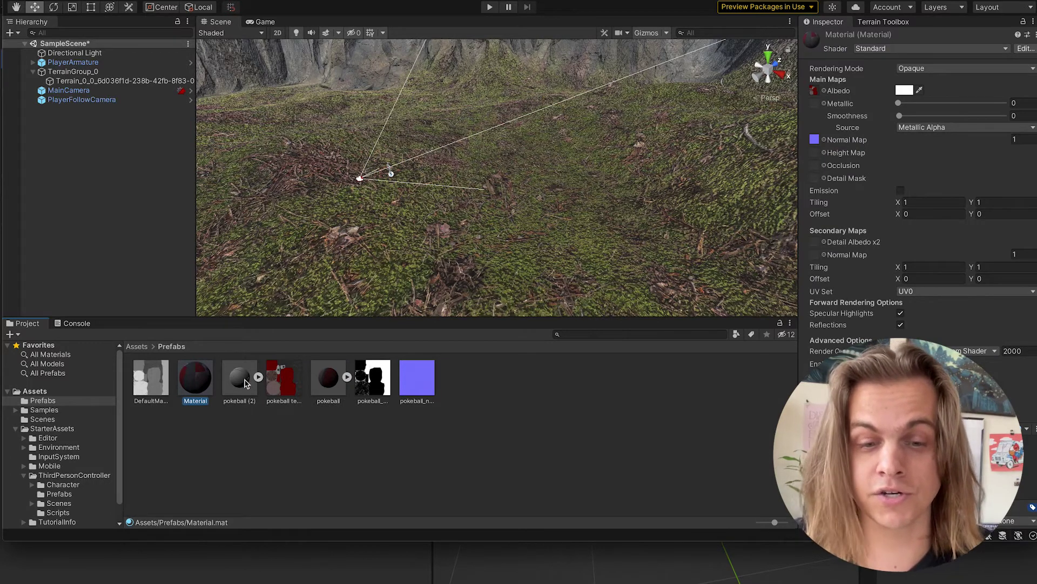
- Drag the pokeball model onto the terrain, frame and orbit it, then reselect its extracted Material
click(324, 385)
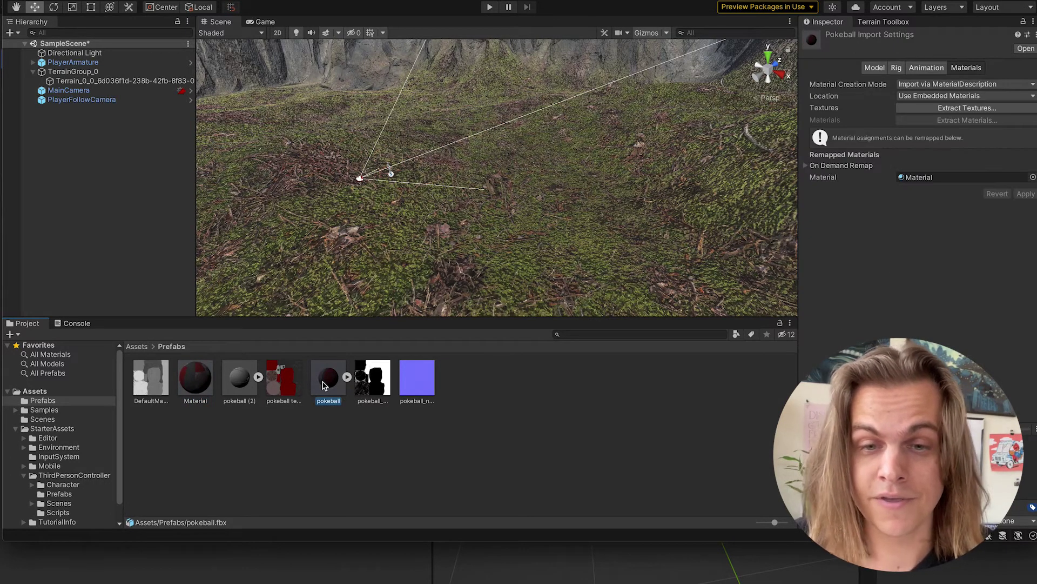
drag(322, 384, 435, 183)
key(f)
alt+drag(243, 220, 163, 147)
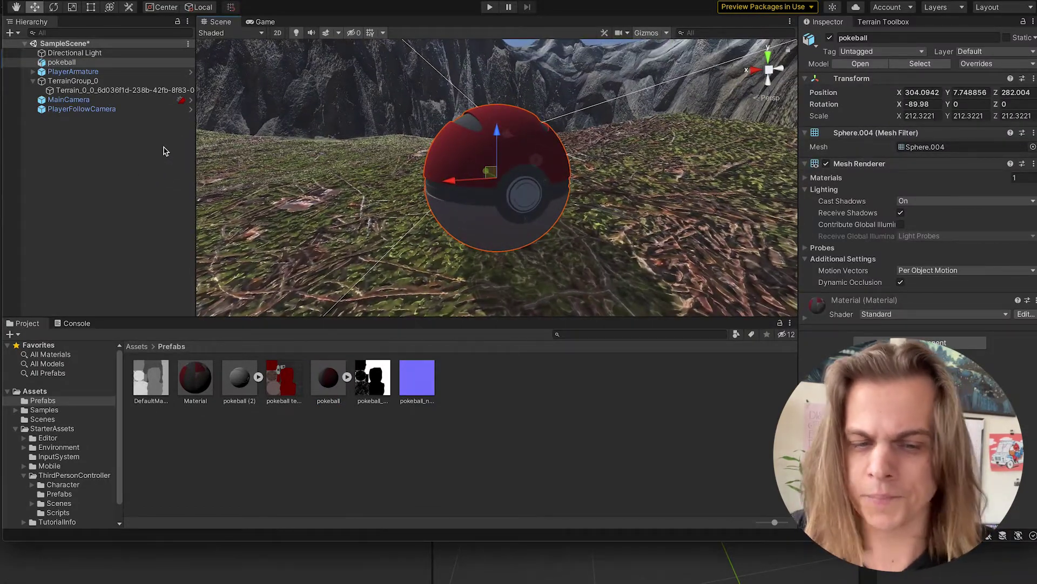
click(329, 381)
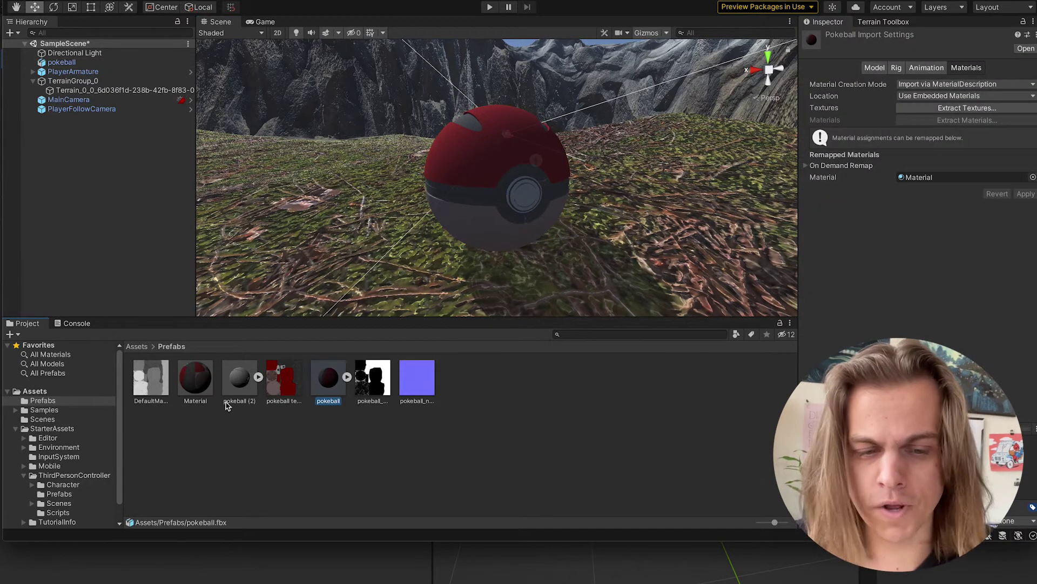
click(201, 387)
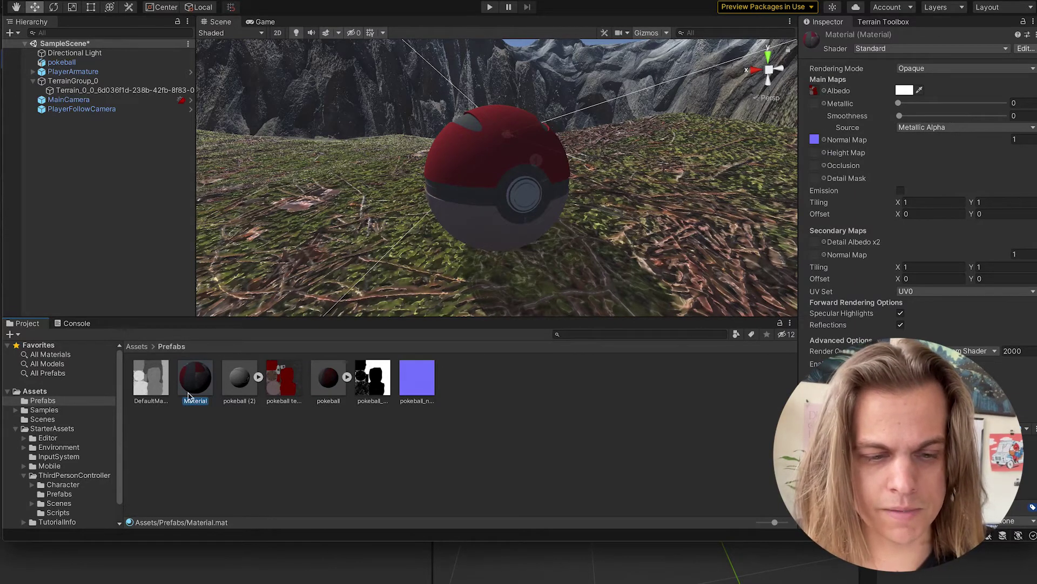
- Assign the DefaultMaterial_roughness texture to the pokeball material's Height Map
click(157, 393)
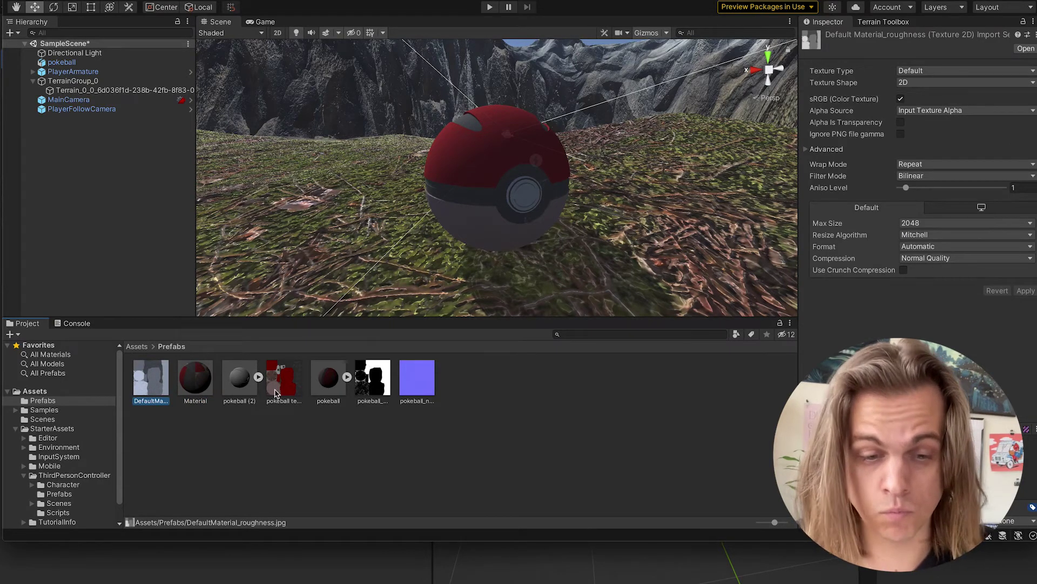
click(196, 386)
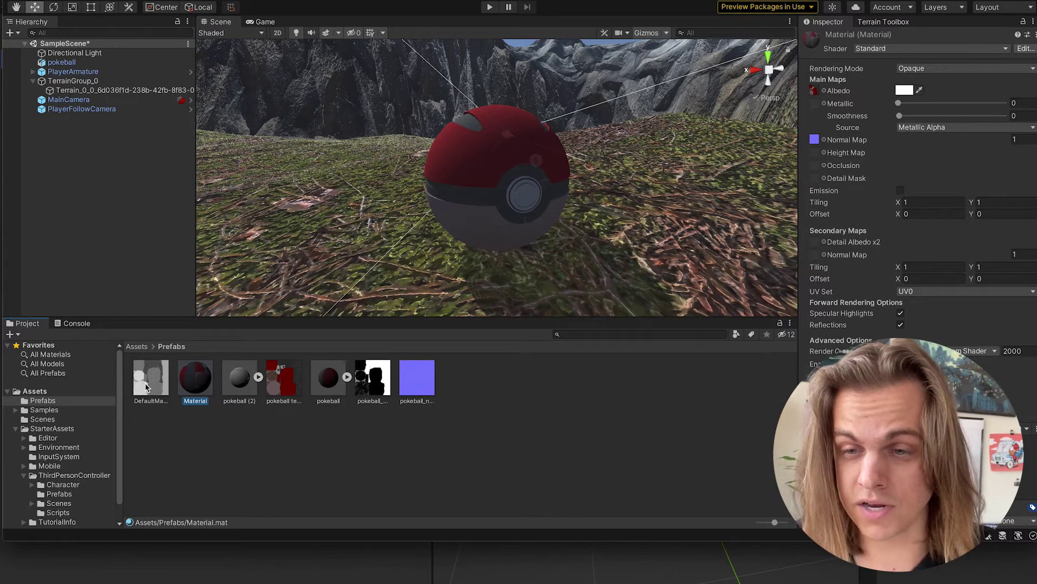
drag(146, 387, 818, 158)
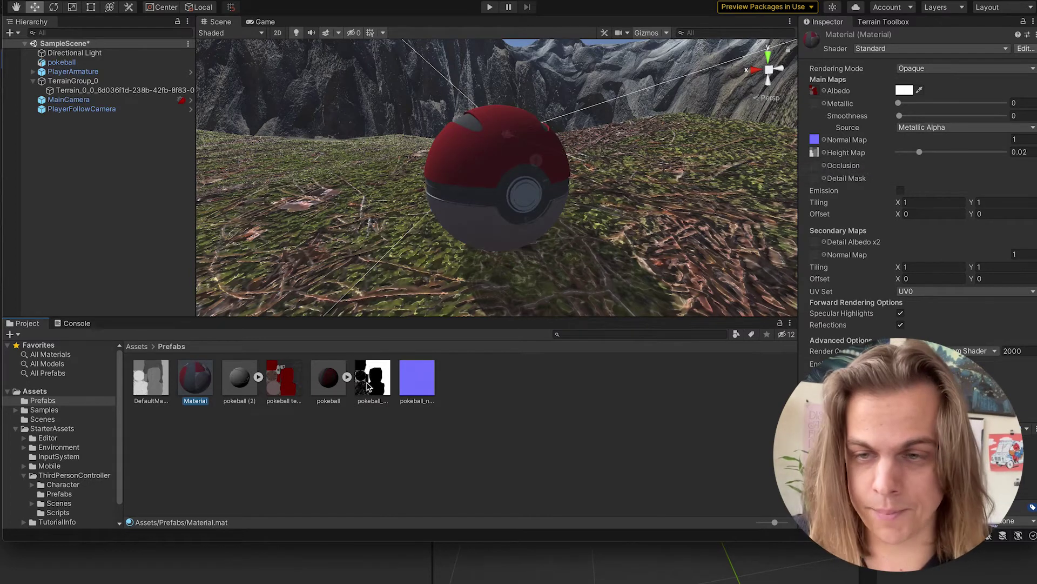
- Assign the metallic texture, lower Smoothness to 0.403, and select the pokeball model asset
drag(369, 385, 814, 104)
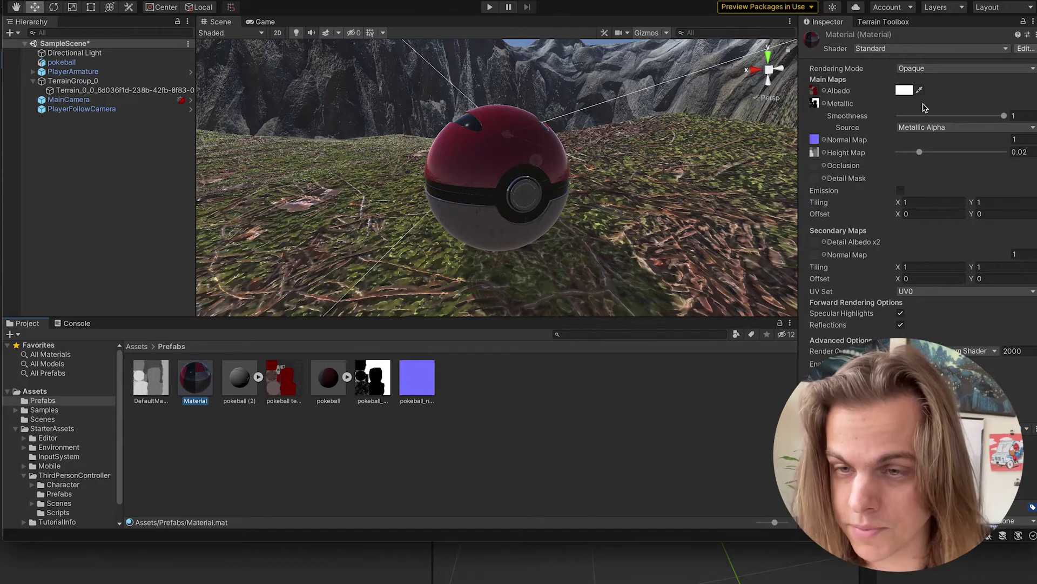
drag(1004, 115, 941, 122)
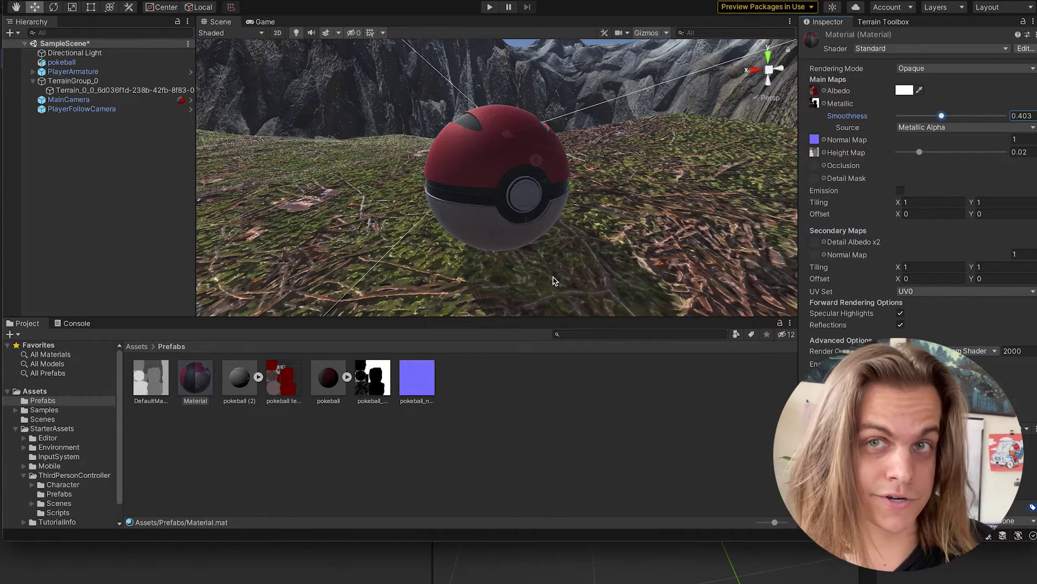
click(324, 389)
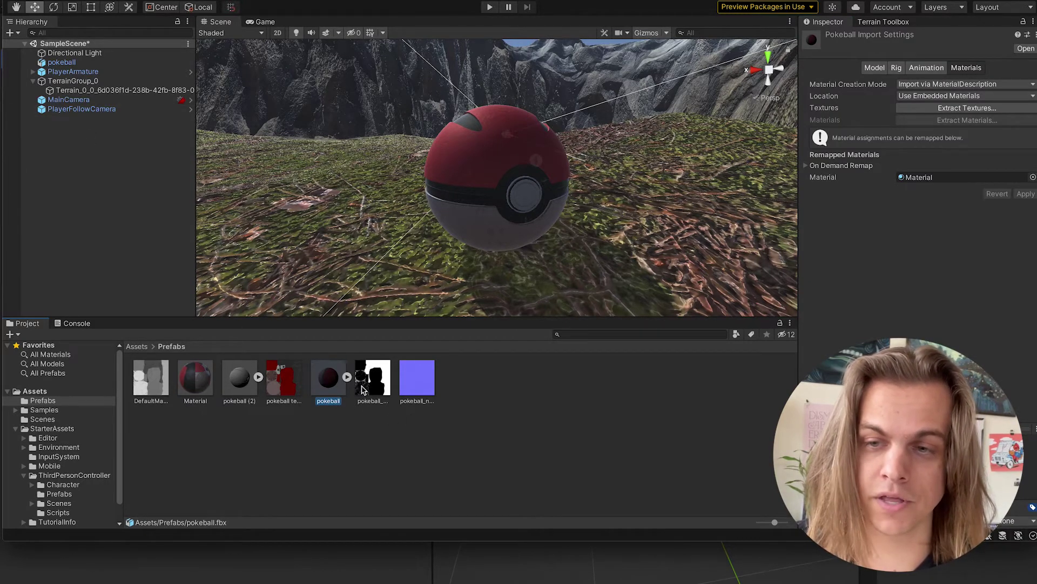
- Enable Generate Colliders in pokeball.fbx's Model import settings, apply, and enter Play mode
click(872, 68)
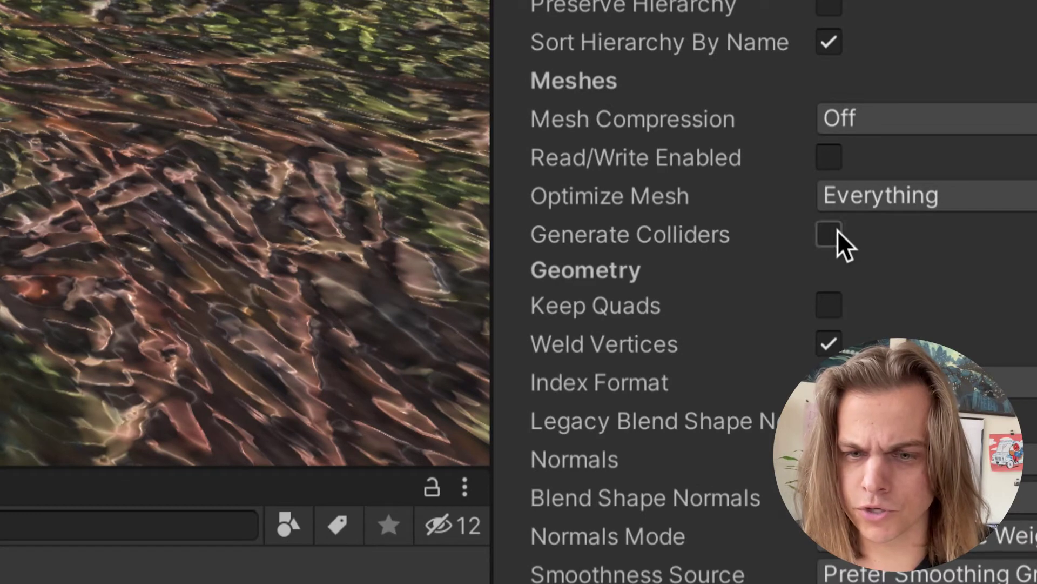
click(825, 232)
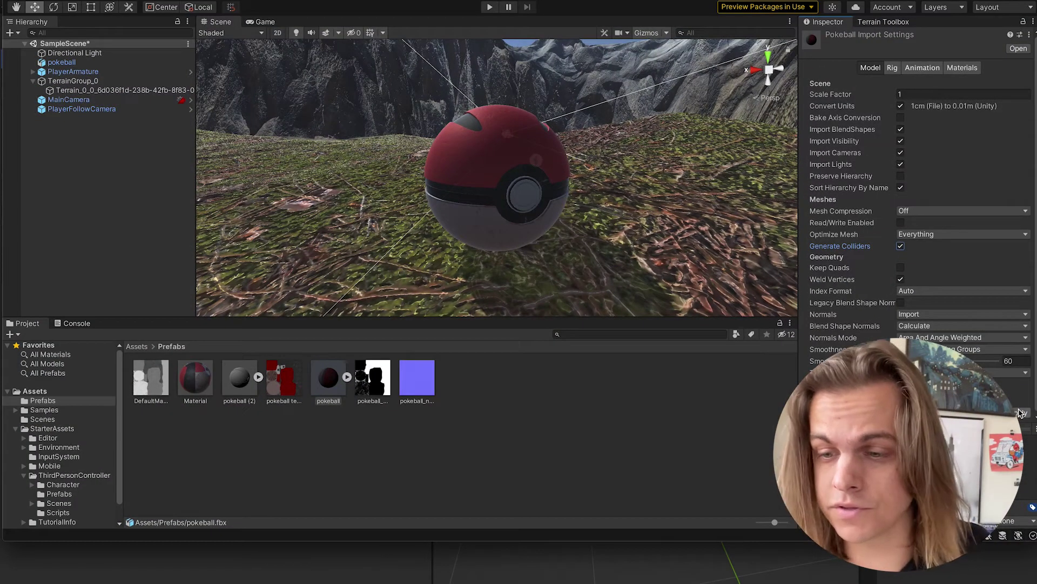
click(1020, 413)
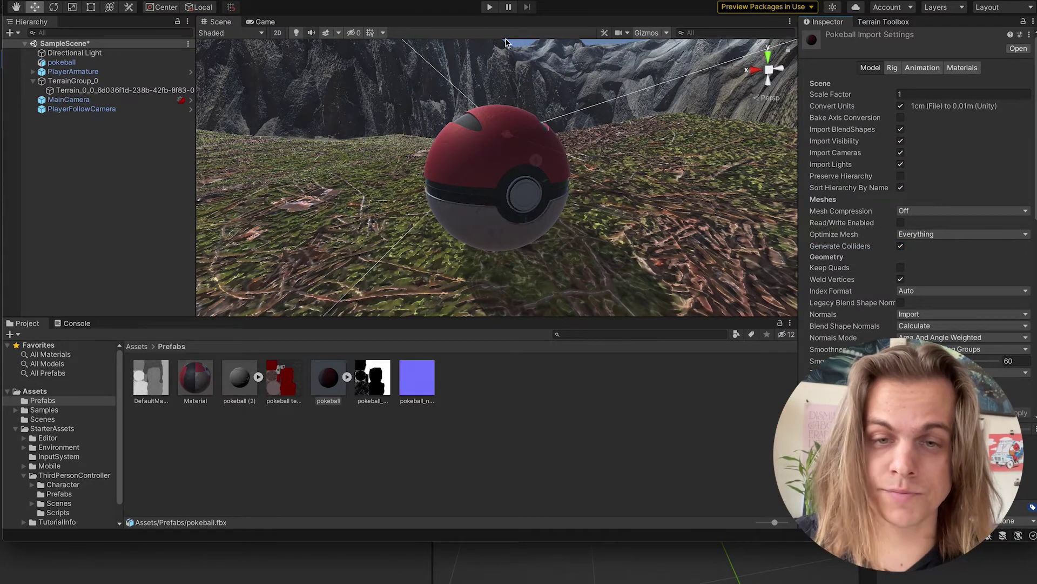
click(488, 8)
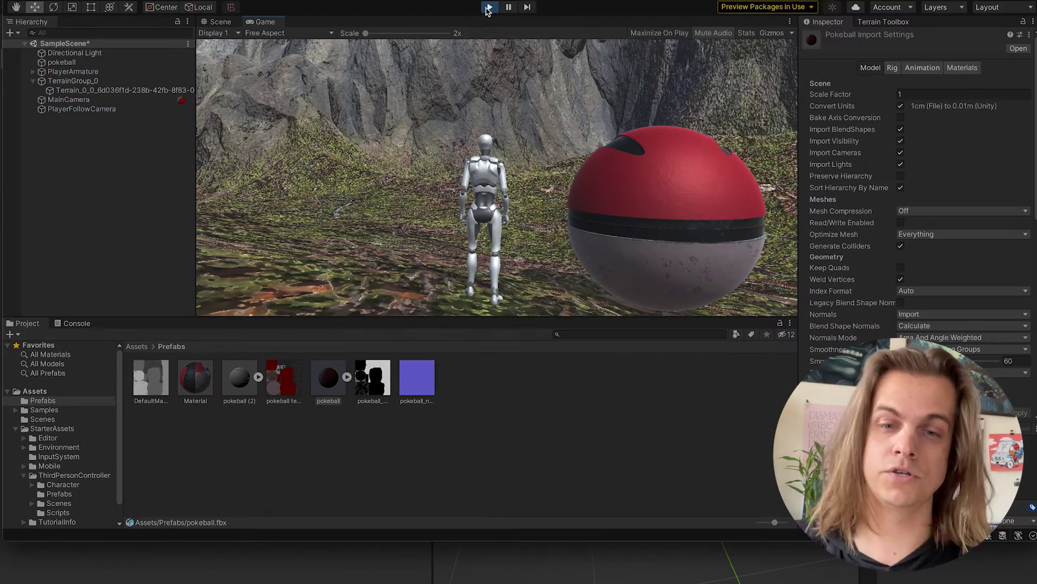
- Walk the character onto the pokeball with W, D and A, then exit Play mode and view the terrain from above
key(w)
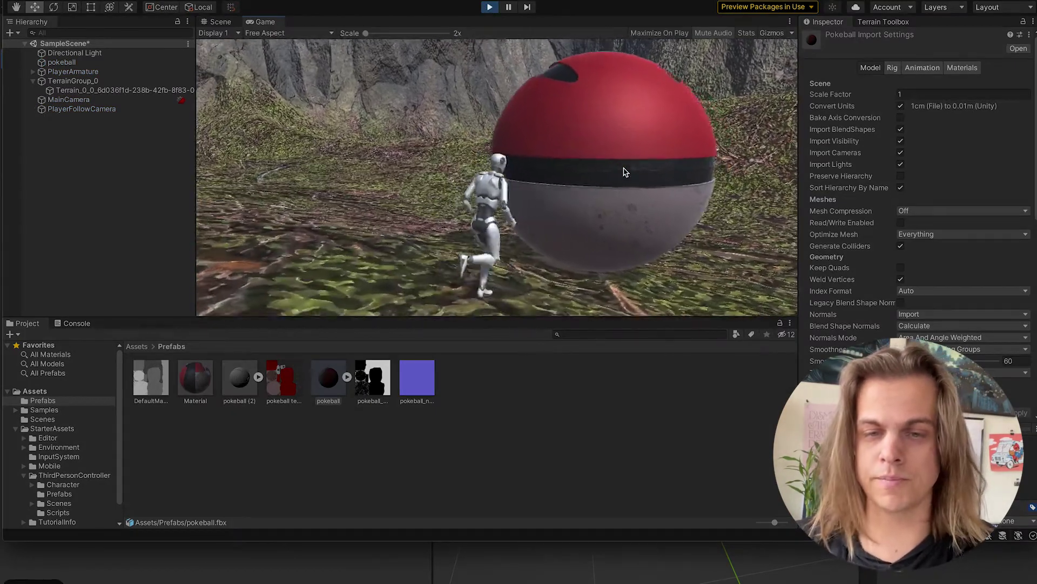
key(d)
key(a)
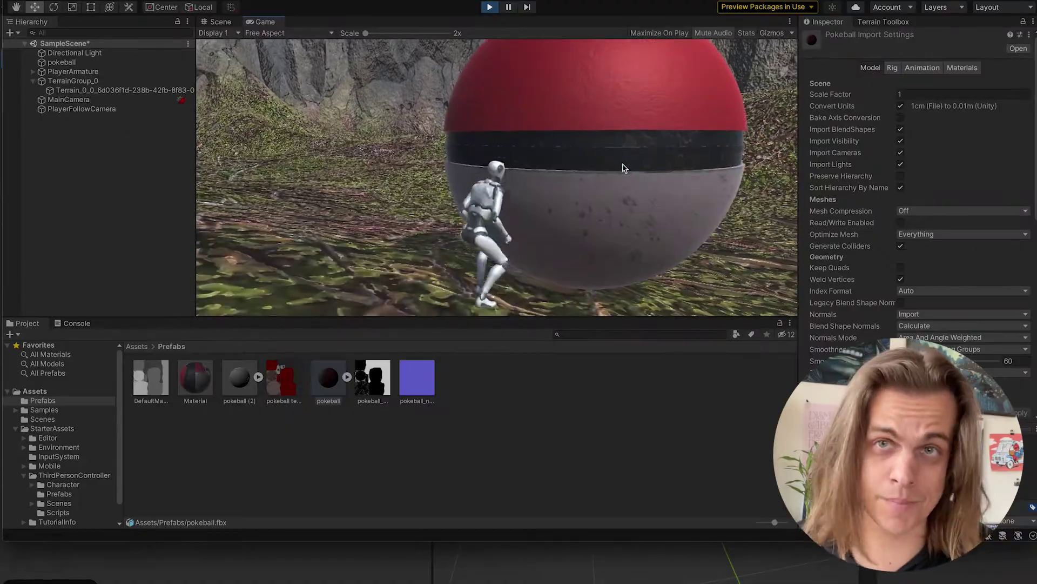
key(ctrl+p)
alt+drag(396, 194, 333, 157)
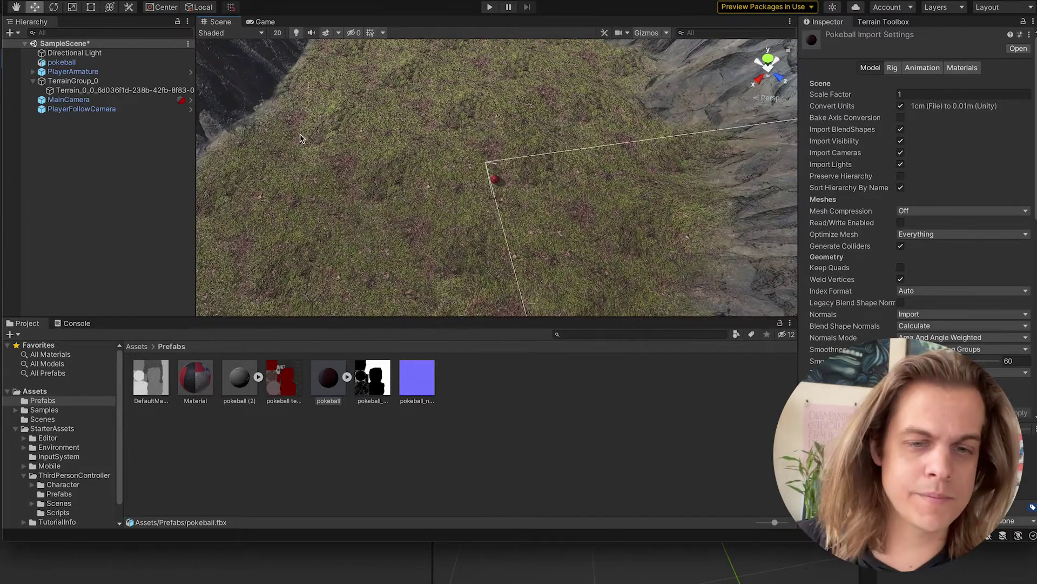
- Select the Terrain, switch it to Paint Trees mode, and return the Project panel to Assets
click(372, 161)
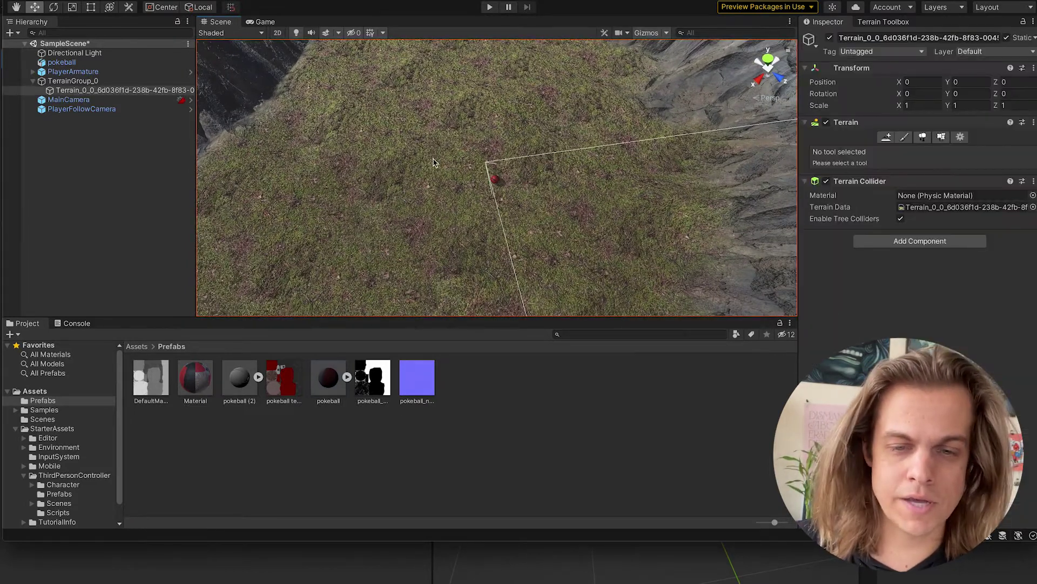
click(923, 138)
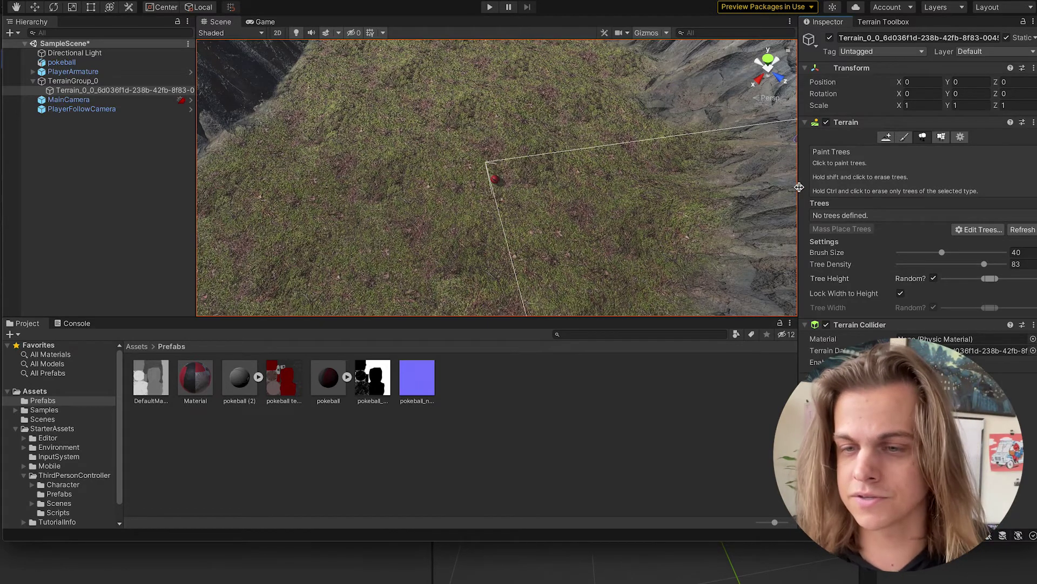
click(136, 346)
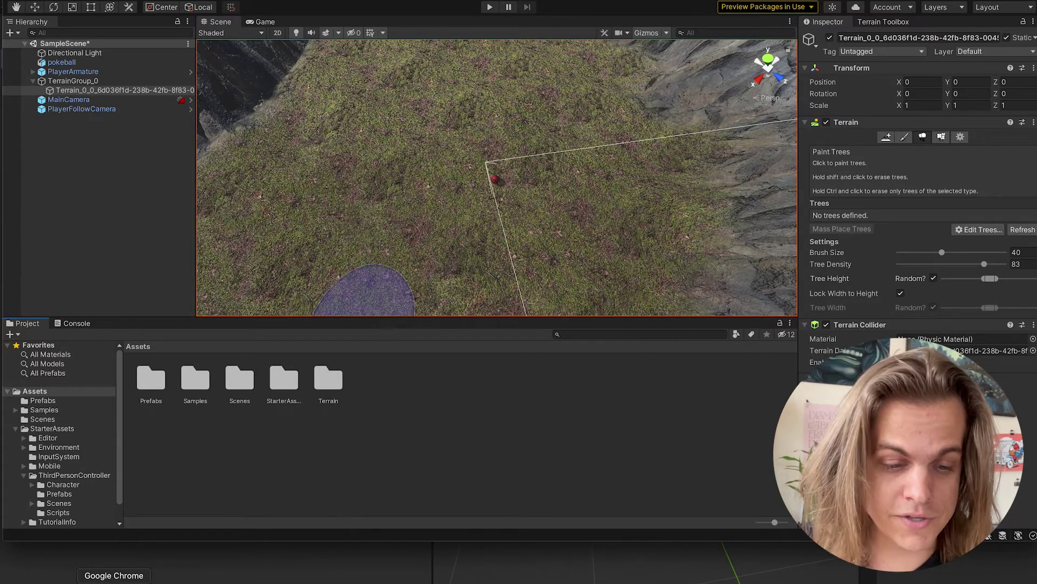
- Search the Unity Asset Store for 'trees' and browse the results
click(129, 577)
click(566, 4)
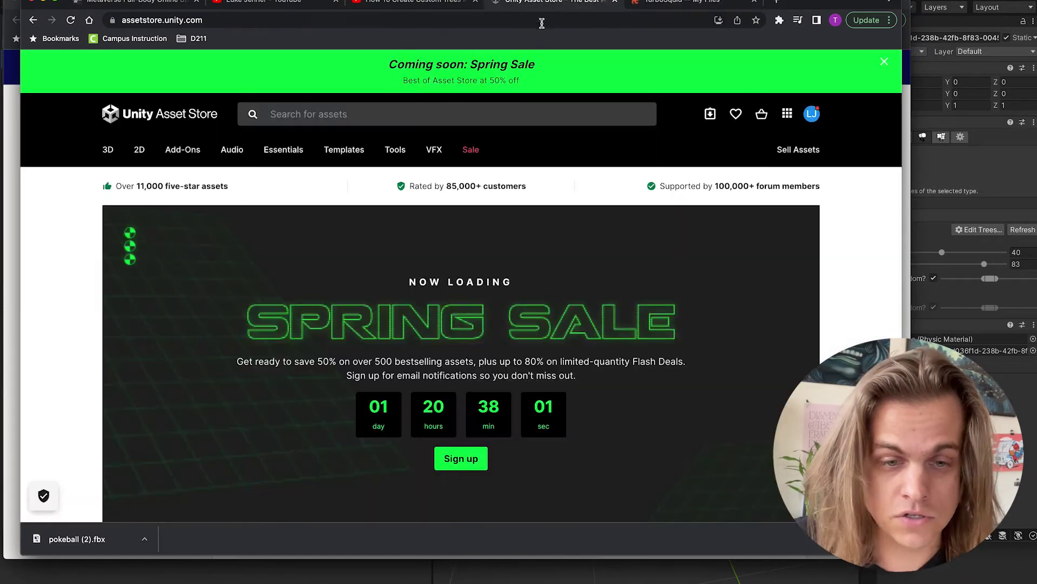
click(314, 114)
text(trees)
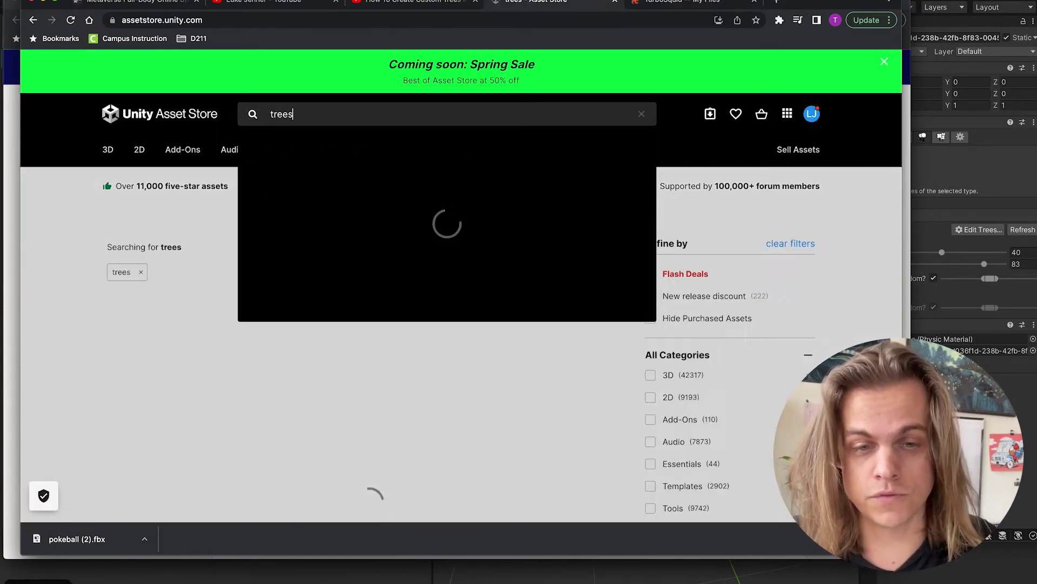
scroll(571, 279, down, 5)
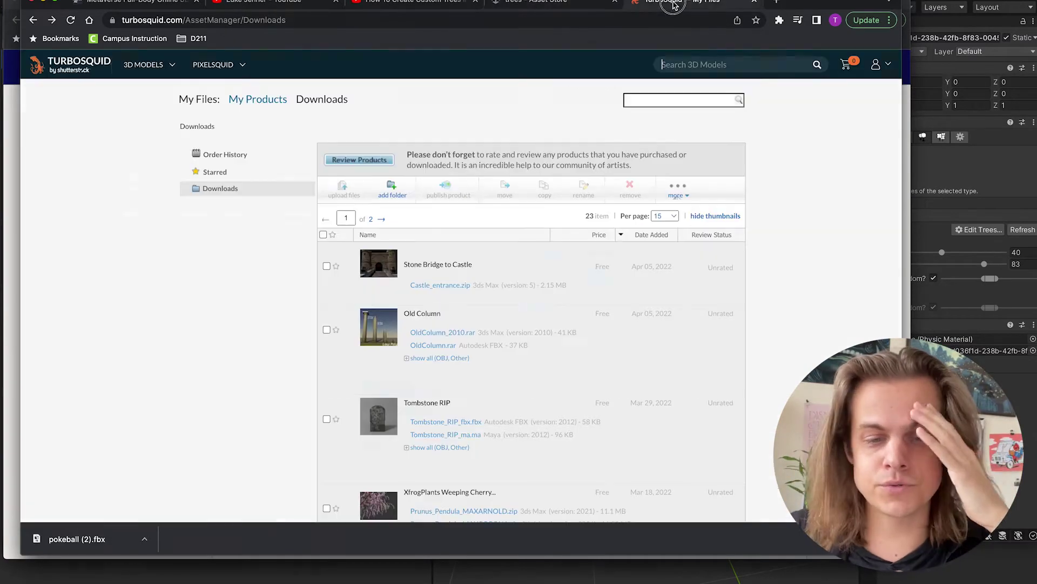
- Open the XfrogPlants Weeping Cherry product page on TurboSquid
click(682, 3)
scroll(343, 318, down, 5)
click(450, 259)
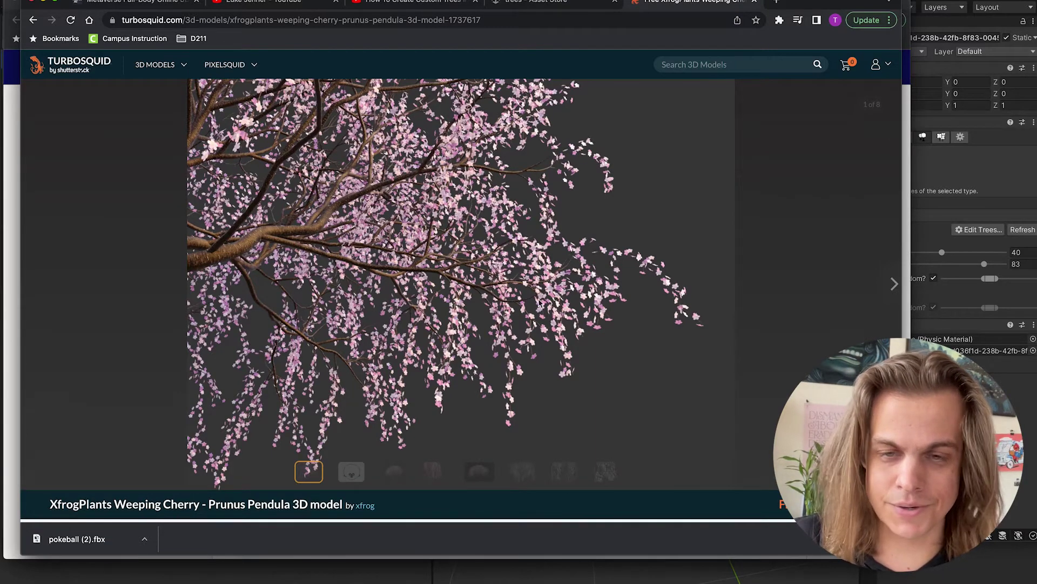
- Create a new folder named 'Trees' inside Unity's Prefabs folder
key(super+Tab)
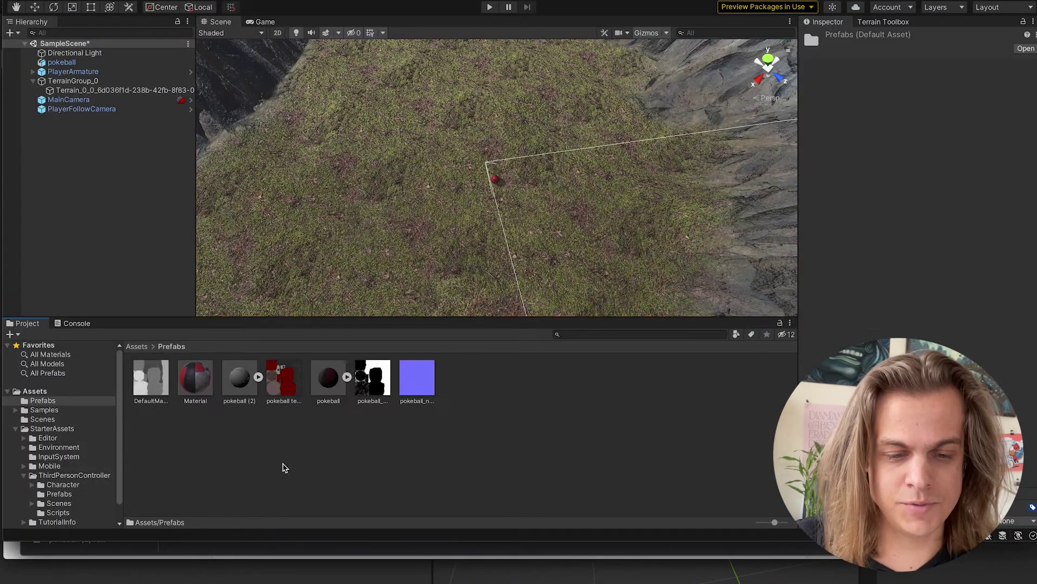
right_click(285, 468)
mouse_move(338, 323)
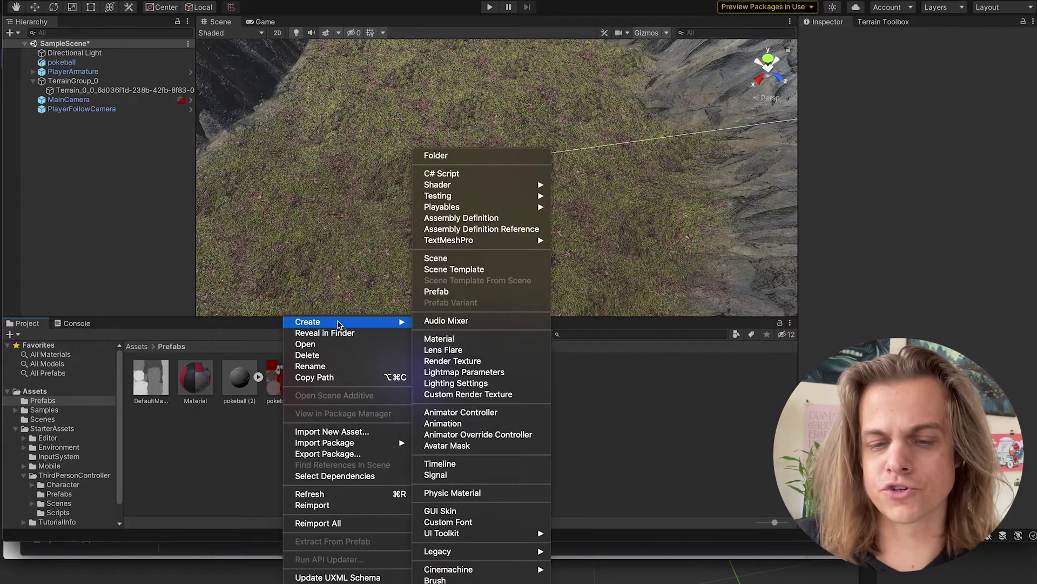
click(450, 157)
text(Trees)
key(Return)
- Download Prunus_Pendula_FBX.zip from TurboSquid and unzip it
key(super+Tab)
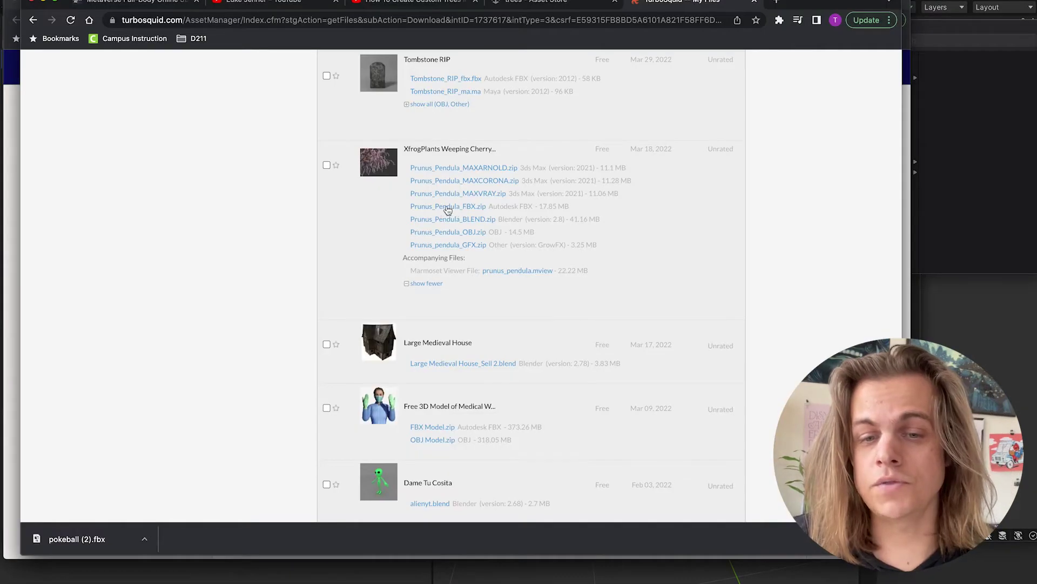
click(437, 207)
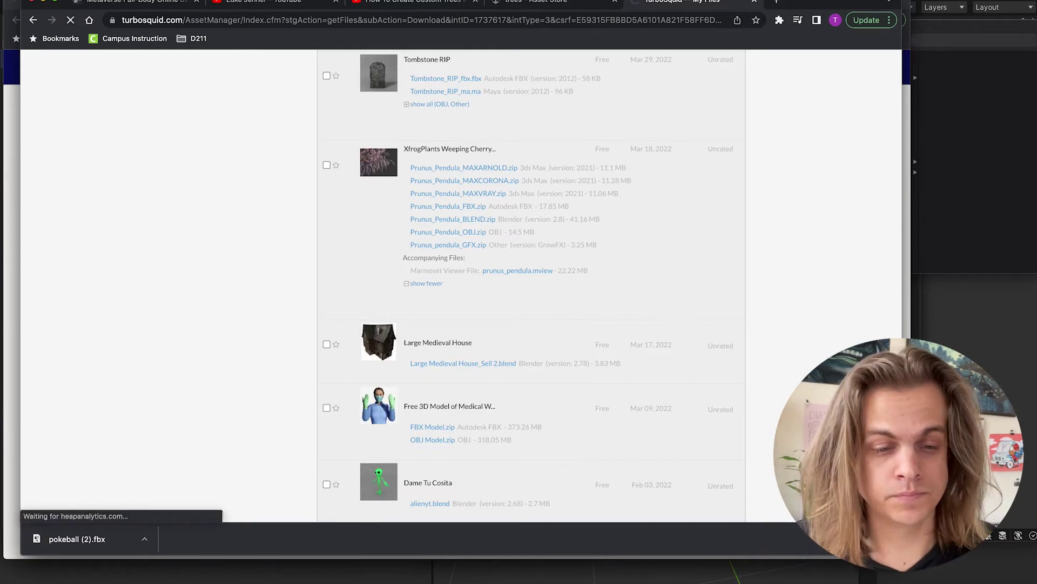
click(113, 538)
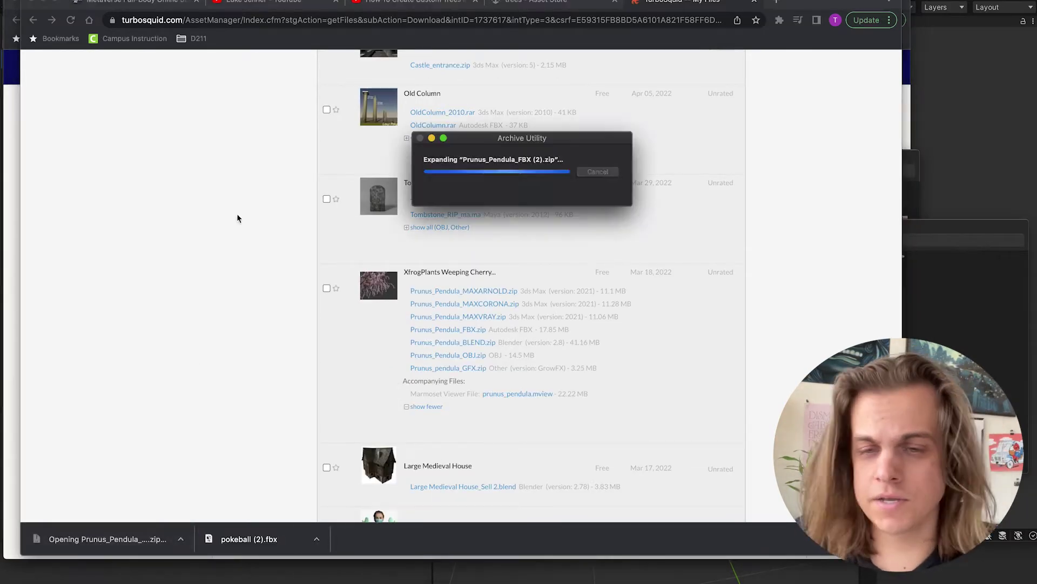
- Browse the extracted folder and select Prunus_Pendula.fbx with its maps folder, then return to Unity
click(759, 71)
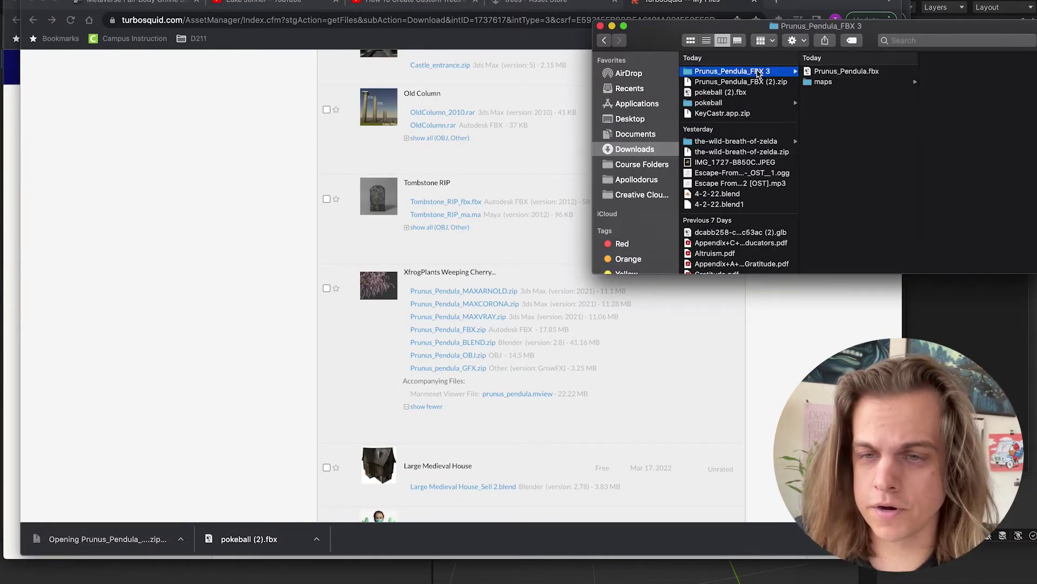
click(846, 72)
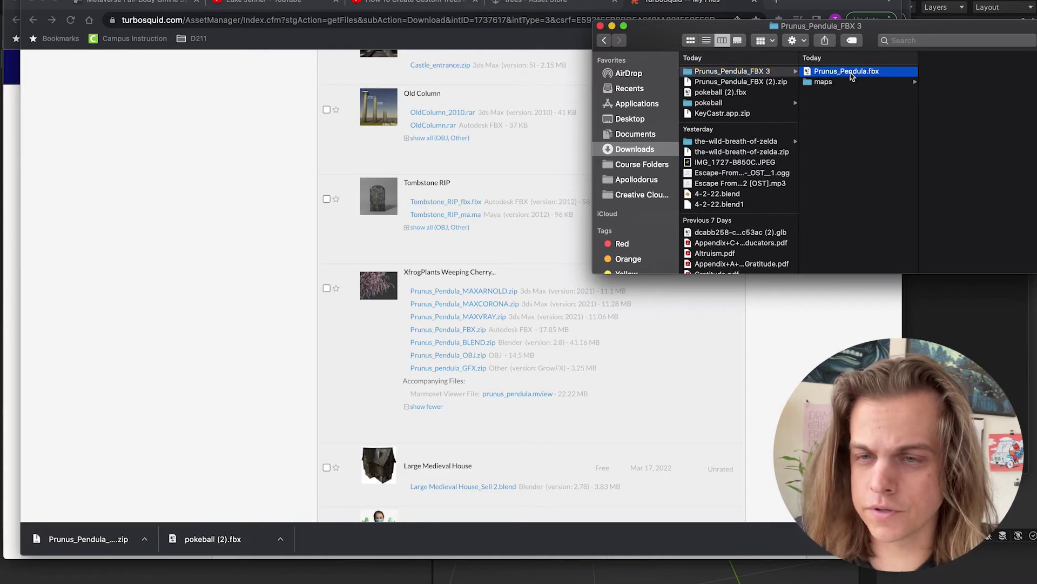
click(809, 83)
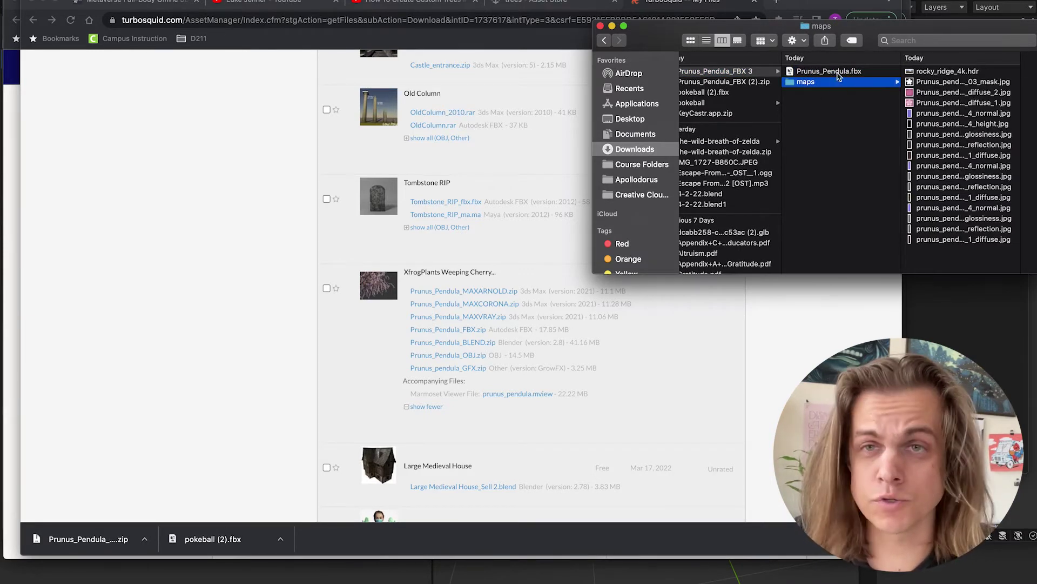
shift+click(831, 72)
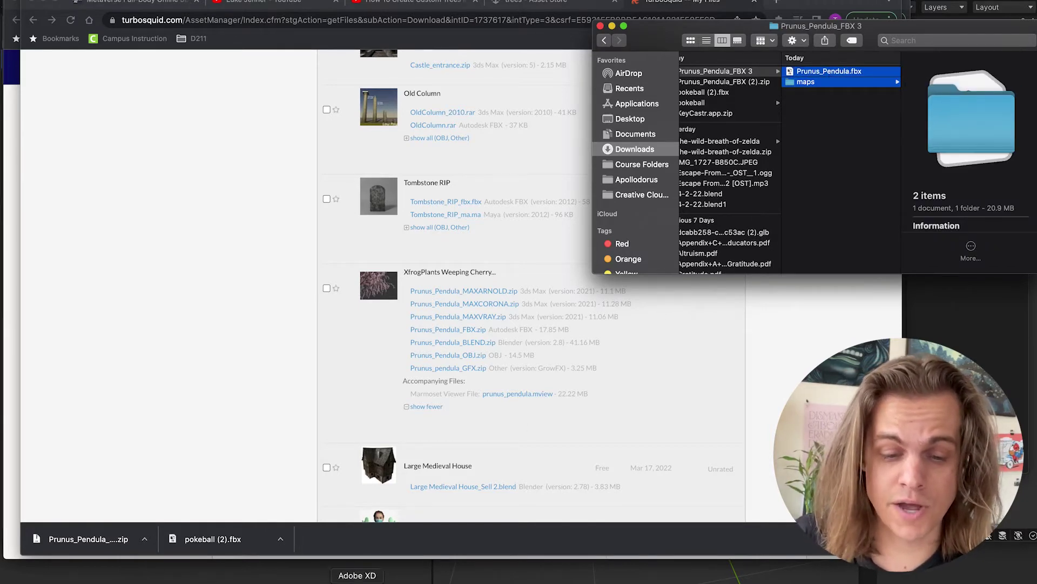
click(264, 581)
- Import Prunus_Pendula.fbx and its maps folder into Assets/Prefabs/Trees and fix the normal map setting
click(845, 76)
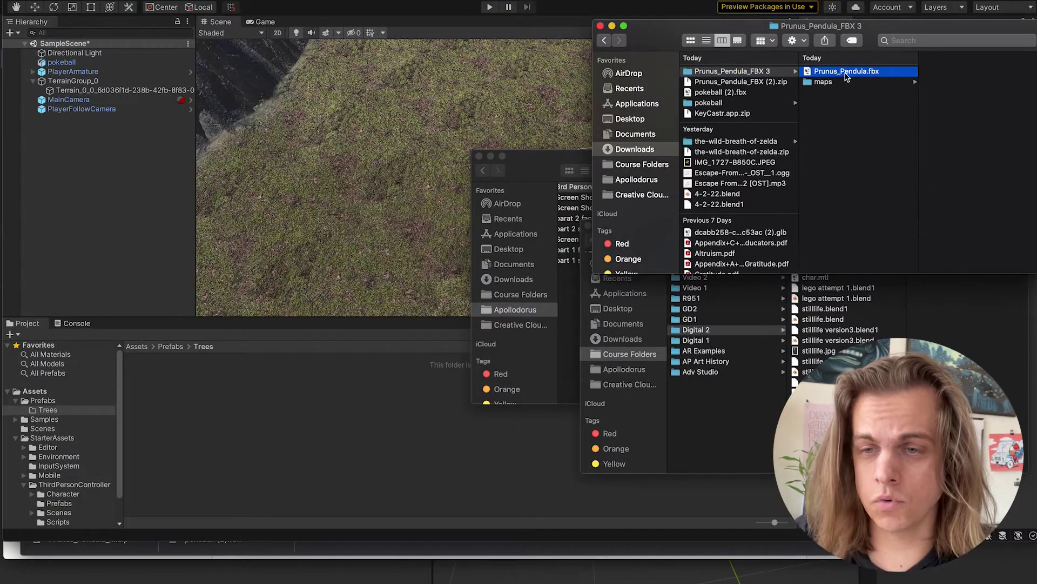
shift+click(806, 82)
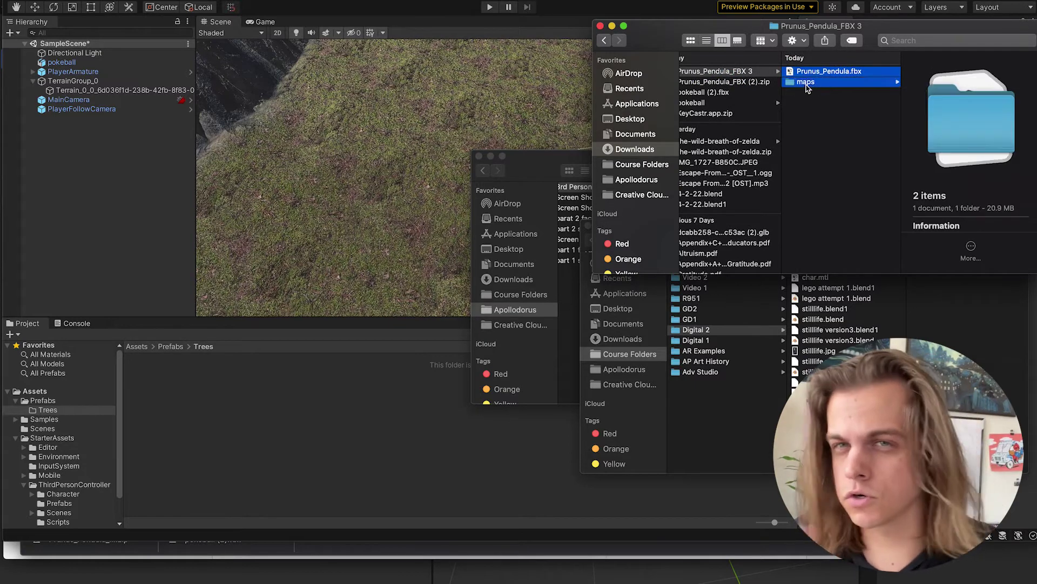
drag(806, 87, 216, 420)
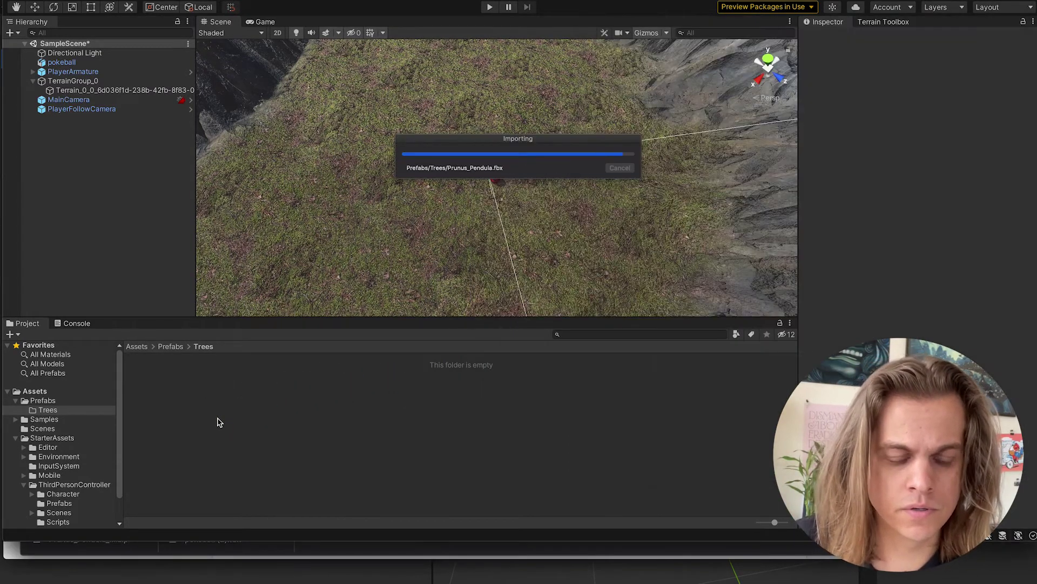
click(183, 161)
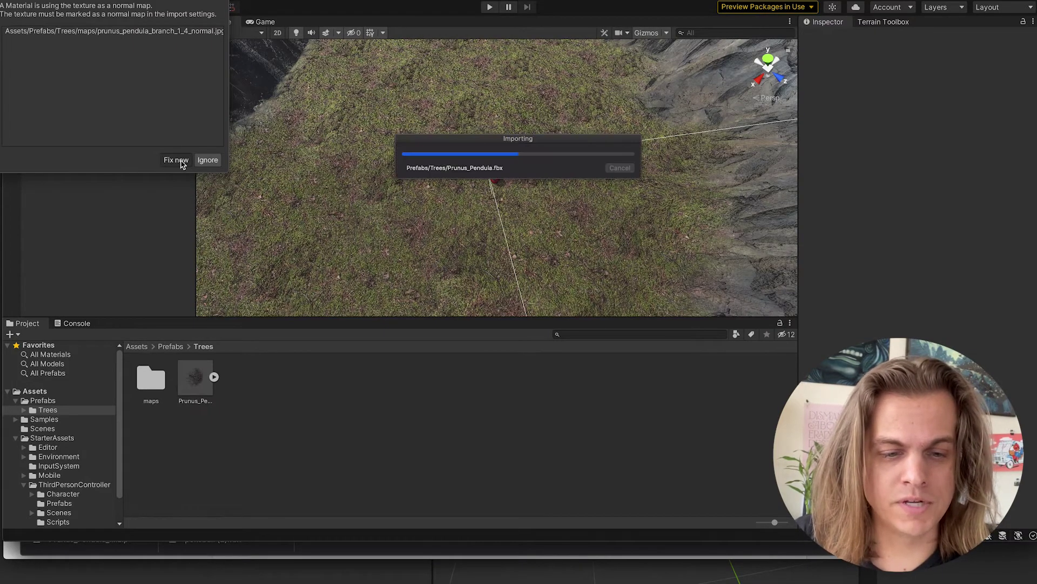
- Place the Prunus_Pendula tree in the scene, frame it, then delete it from the Hierarchy
click(195, 381)
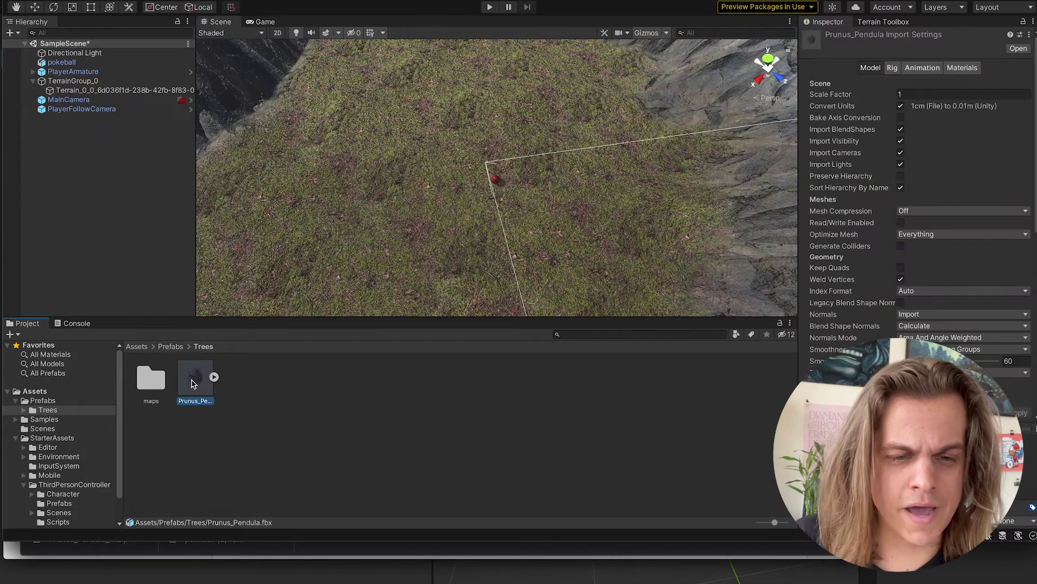
drag(195, 381, 448, 119)
key(f)
right_click(71, 62)
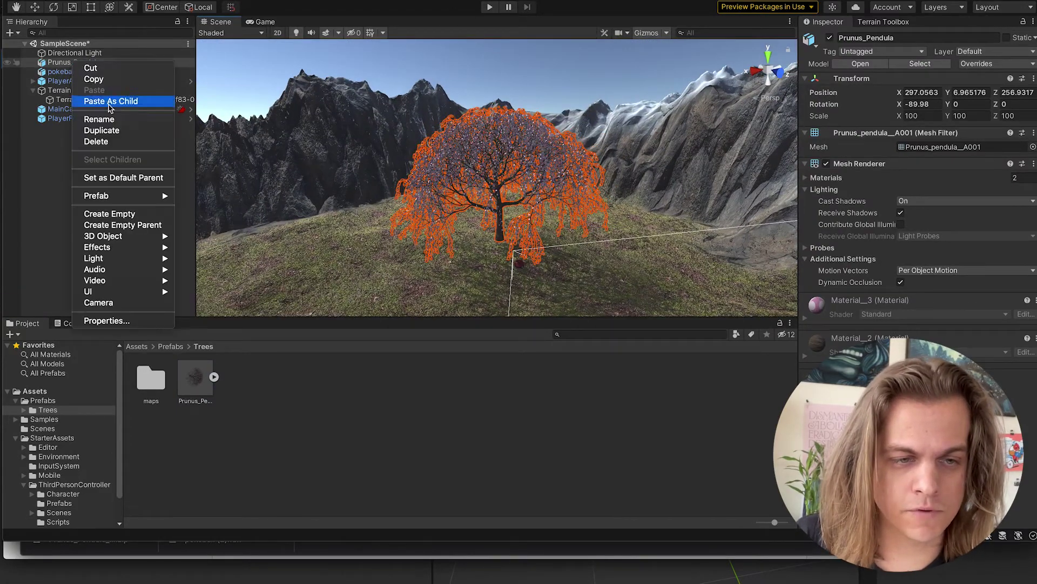
click(97, 142)
- Start renaming the Prunus_Pendula model asset in the Project panel
click(193, 393)
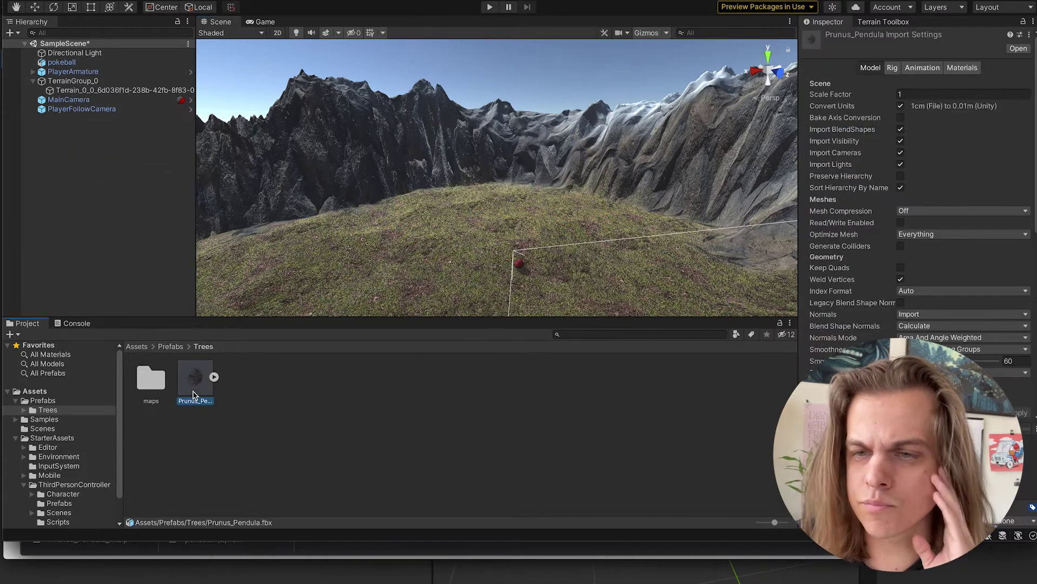
right_click(194, 396)
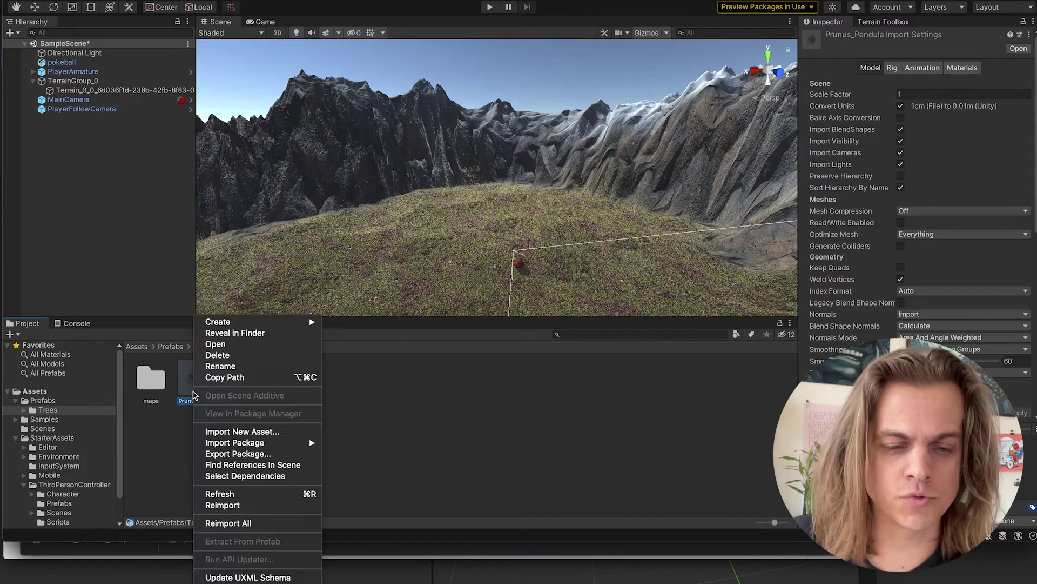
click(242, 373)
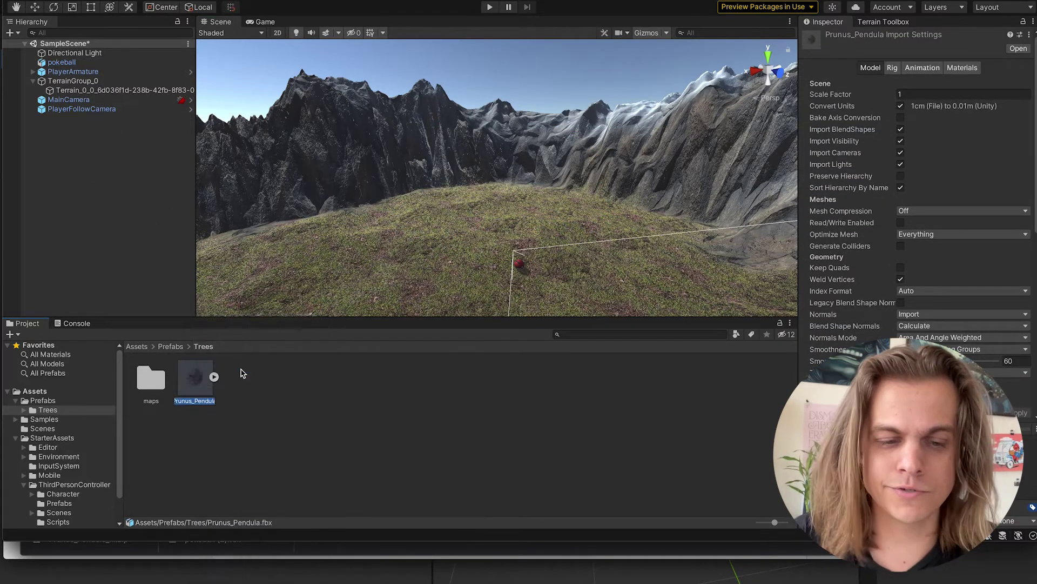
- Rename the model to CherryBlossom, enable Generate Colliders in its import settings, and select the terrain
text(Cherry)
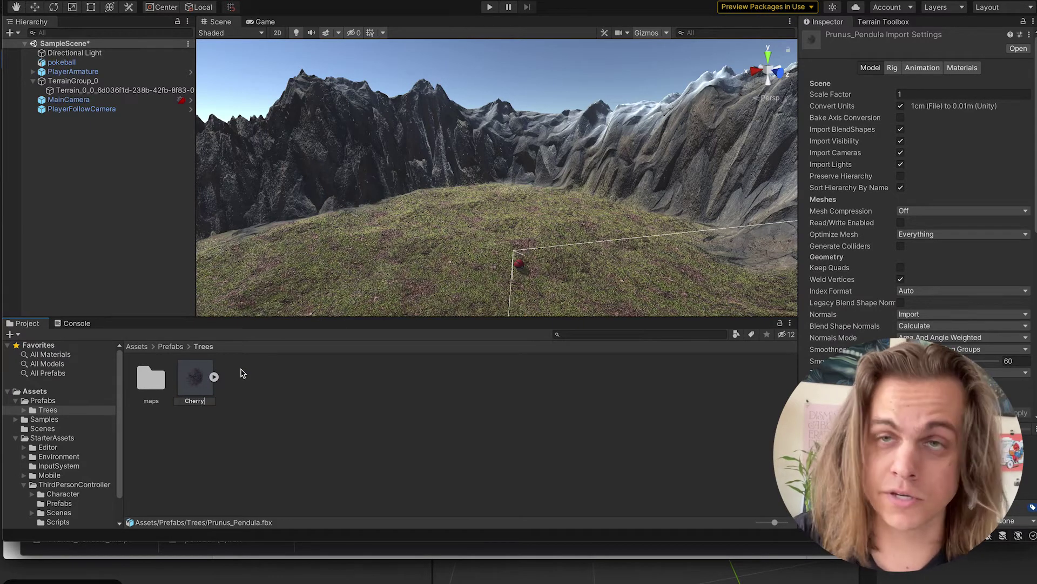
text(Blossom)
key(Return)
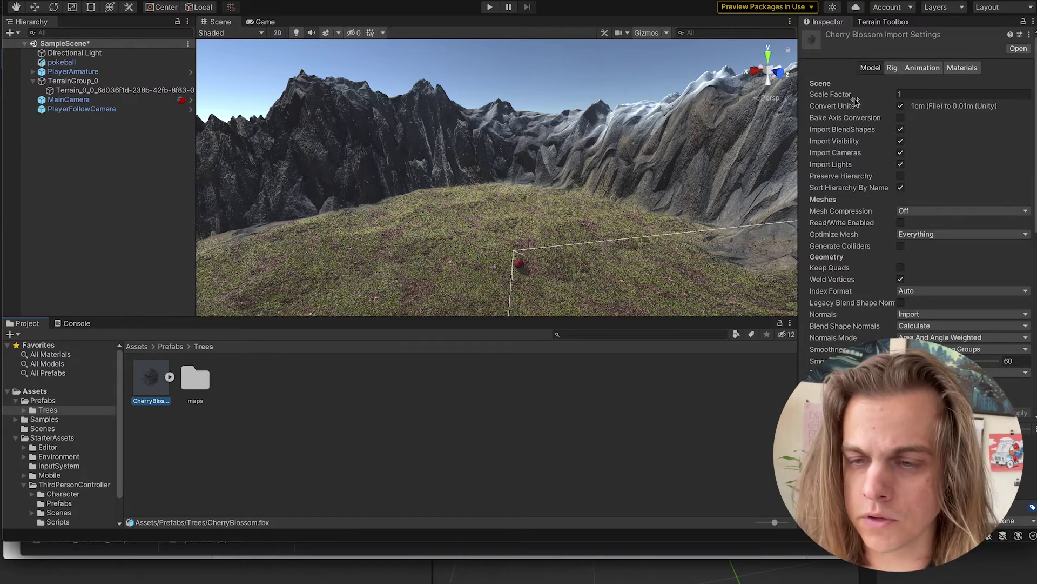
click(900, 248)
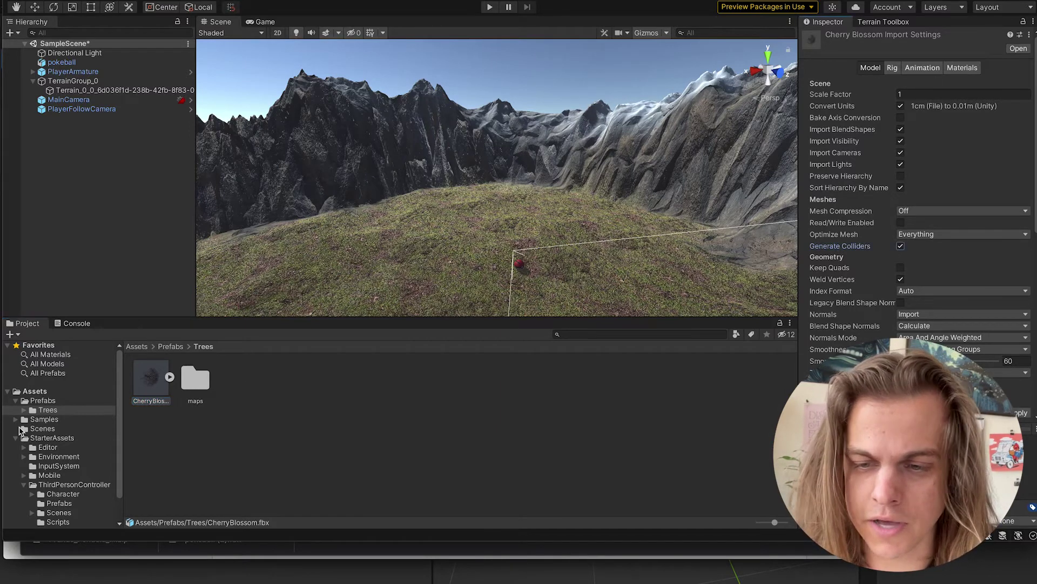
click(411, 259)
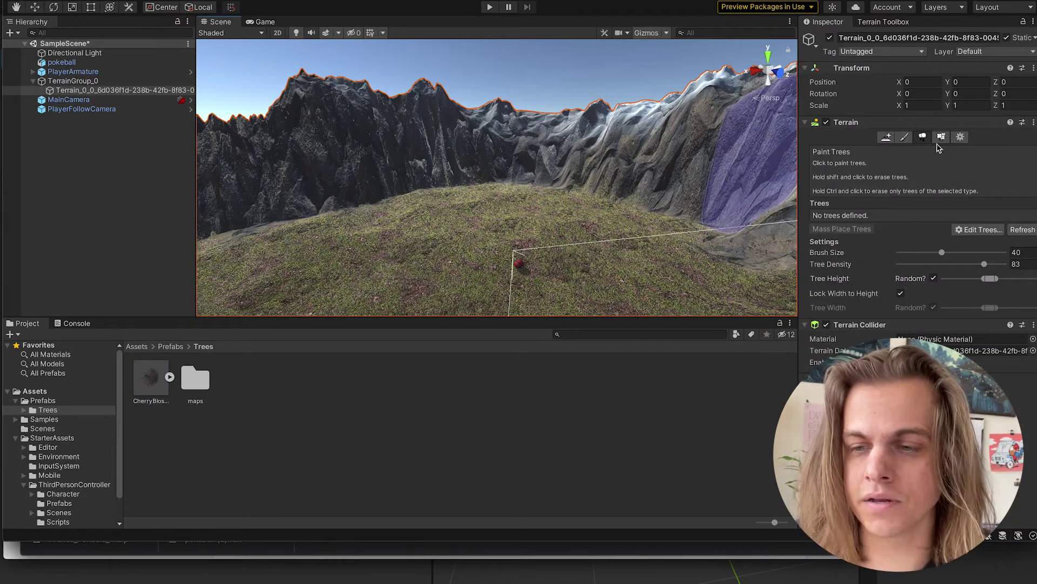
- Add CherryBlossom as a new tree type in the terrain's Edit Trees list
click(974, 232)
click(976, 236)
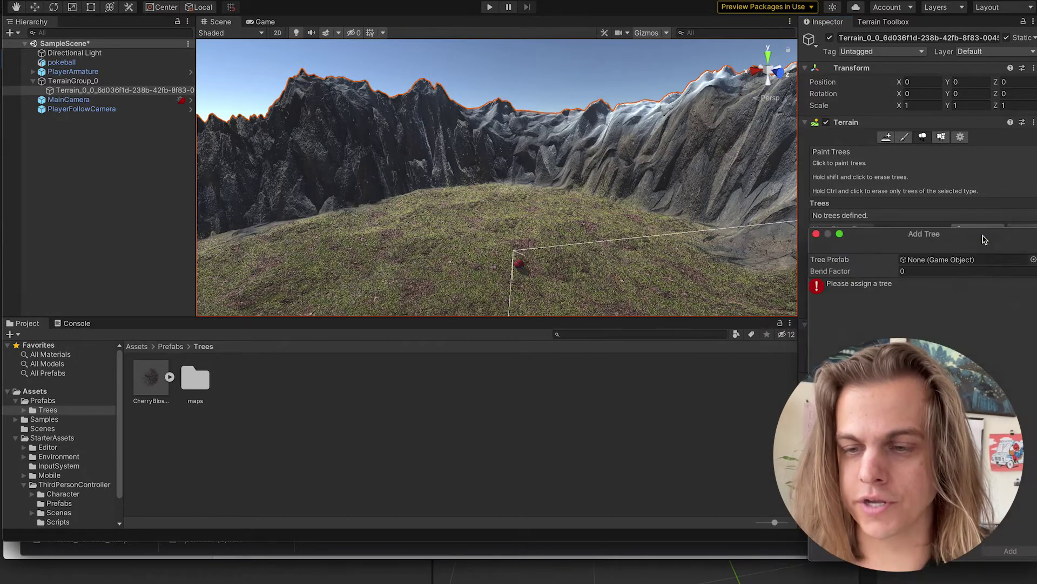
drag(891, 232, 718, 105)
click(859, 123)
scroll(841, 183, down, 2)
scroll(841, 183, down, 3)
scroll(840, 183, up, 6)
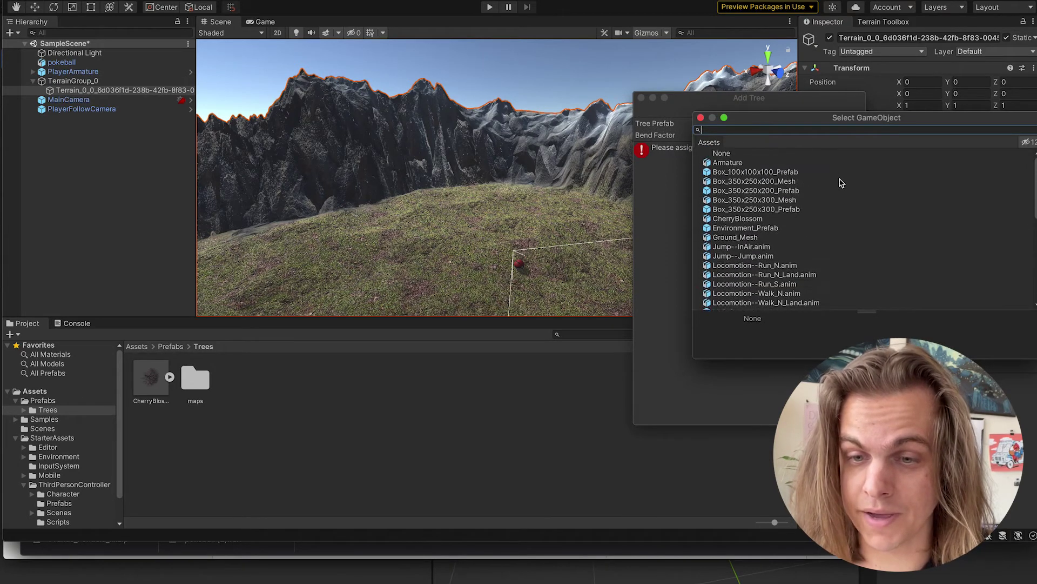
click(736, 220)
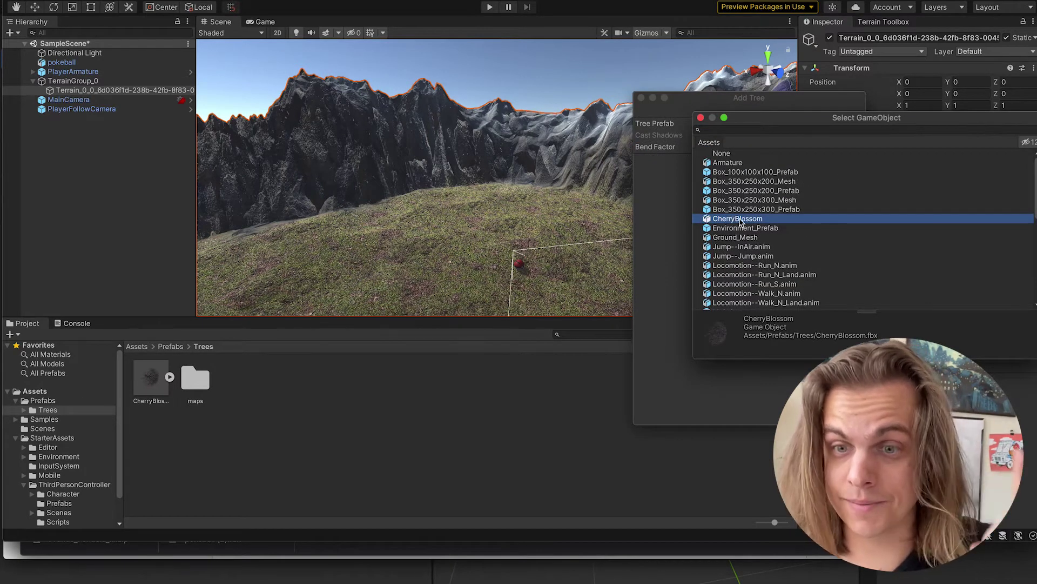
scroll(745, 221, down, 10)
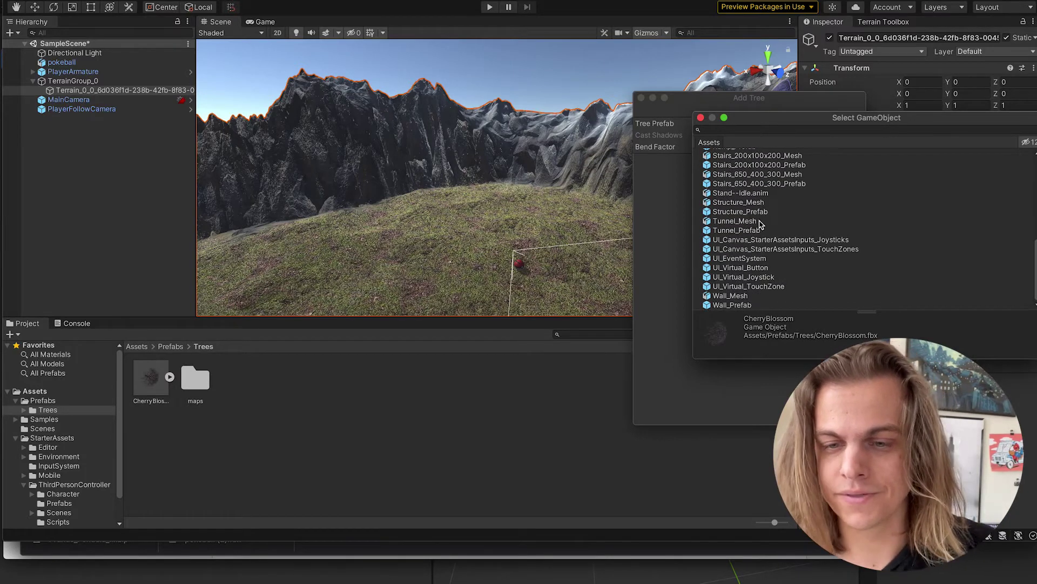
scroll(748, 222, up, 10)
double_click(742, 222)
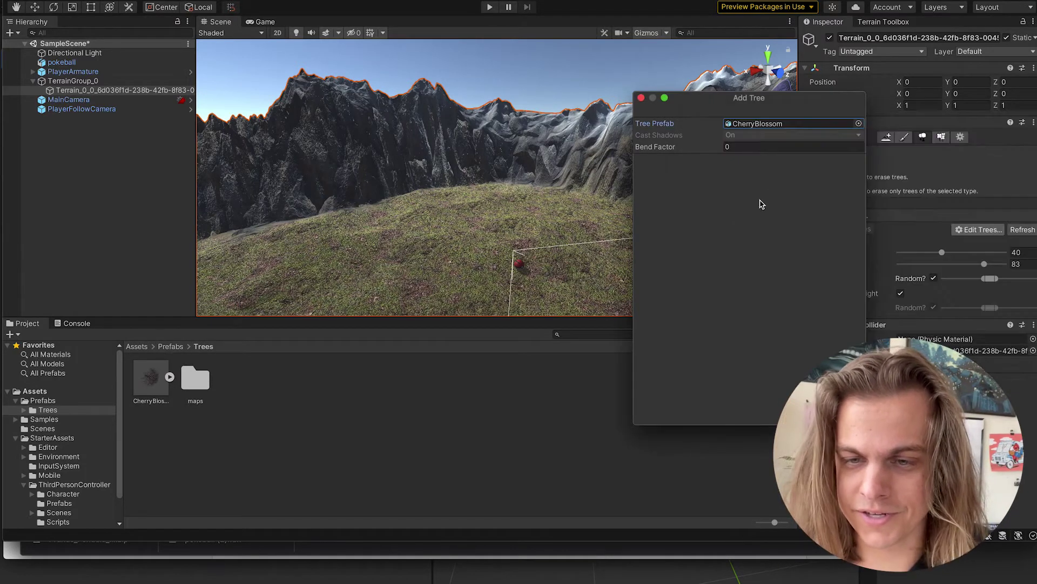
click(843, 414)
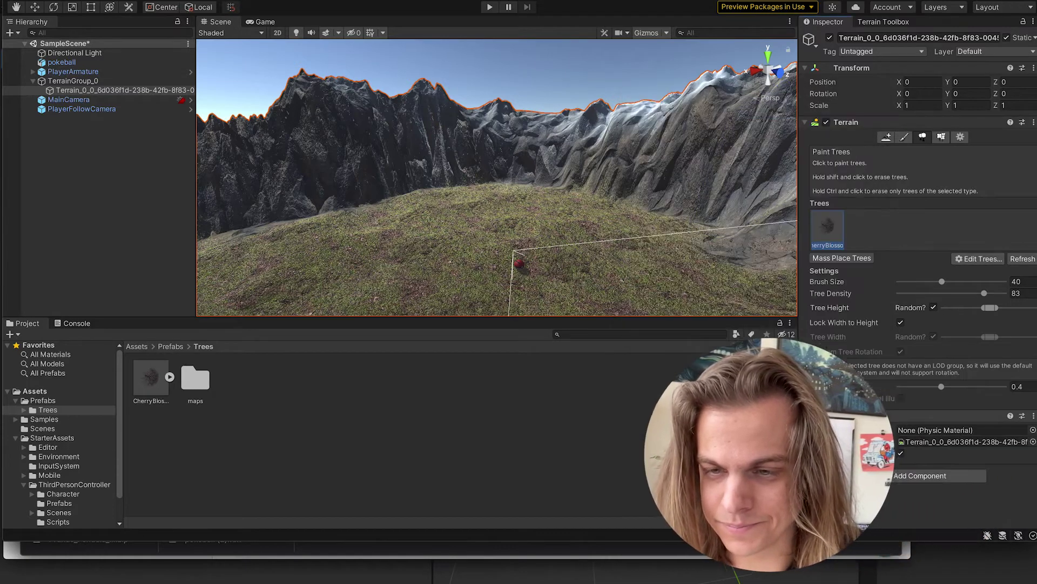
- Test-paint a patch of cherry trees across the meadow, then undo it
mouse_move(465, 226)
mouse_down()
mouse_move(475, 232)
mouse_move(389, 251)
mouse_up()
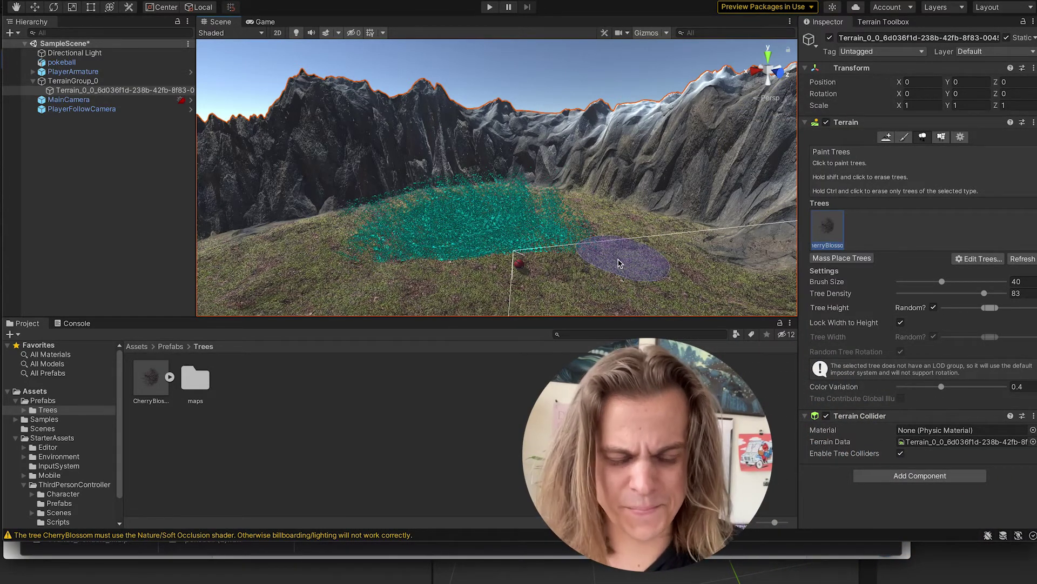
scroll(619, 263, up, 8)
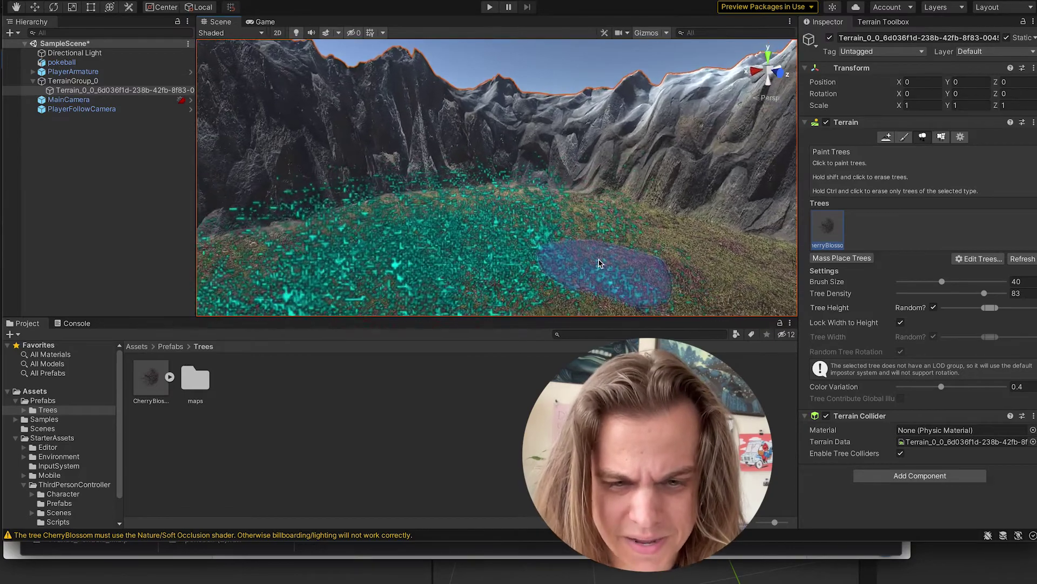
scroll(599, 263, down, 8)
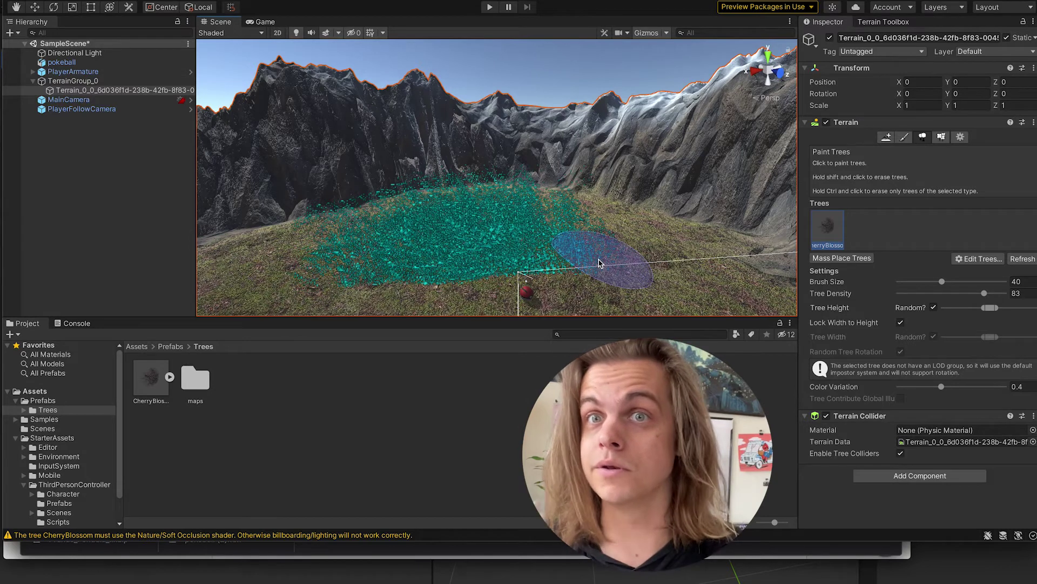
key(ctrl+z)
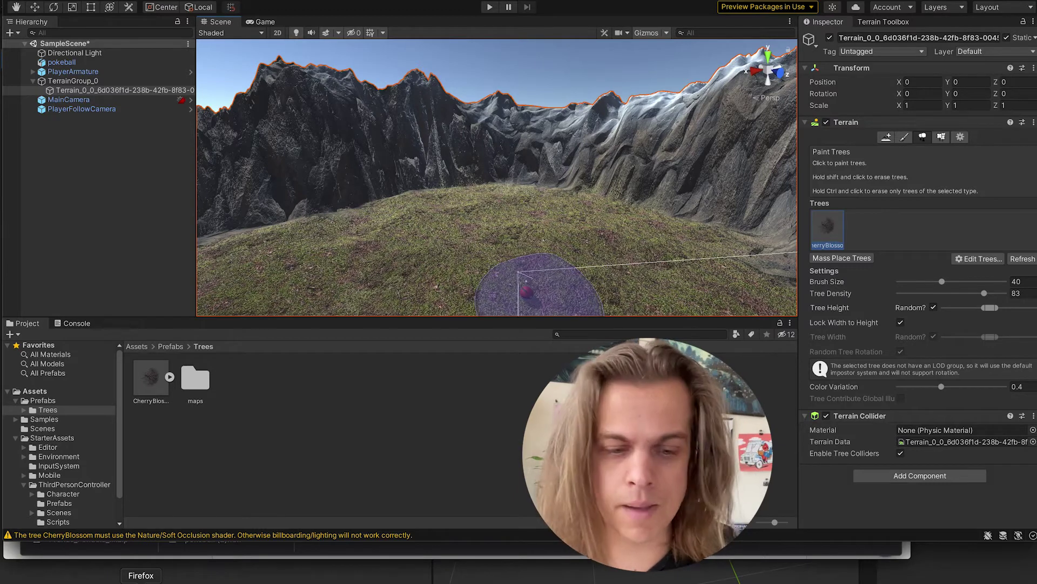
click(133, 580)
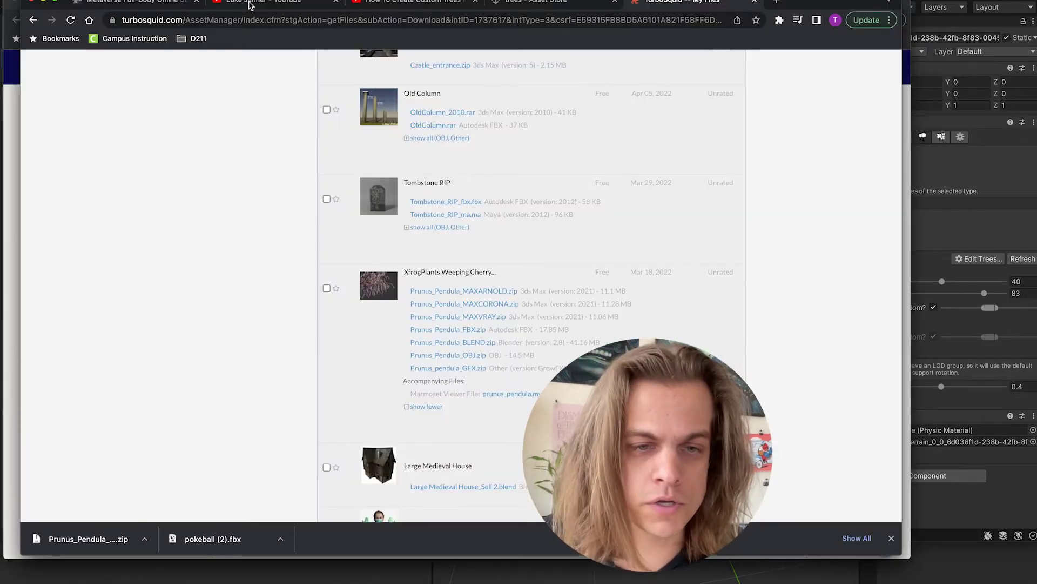
click(403, 3)
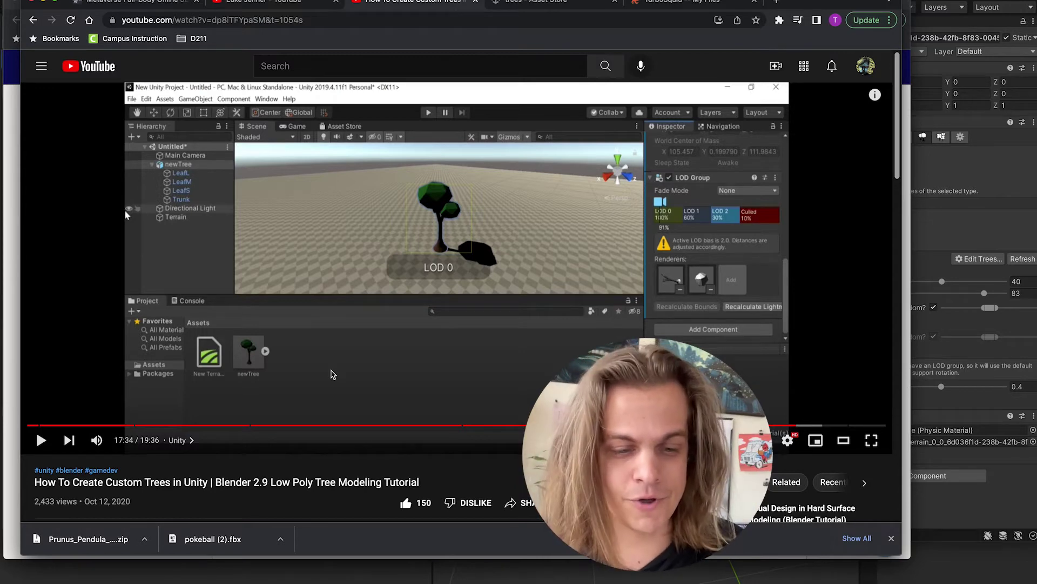
scroll(333, 374, down, 3)
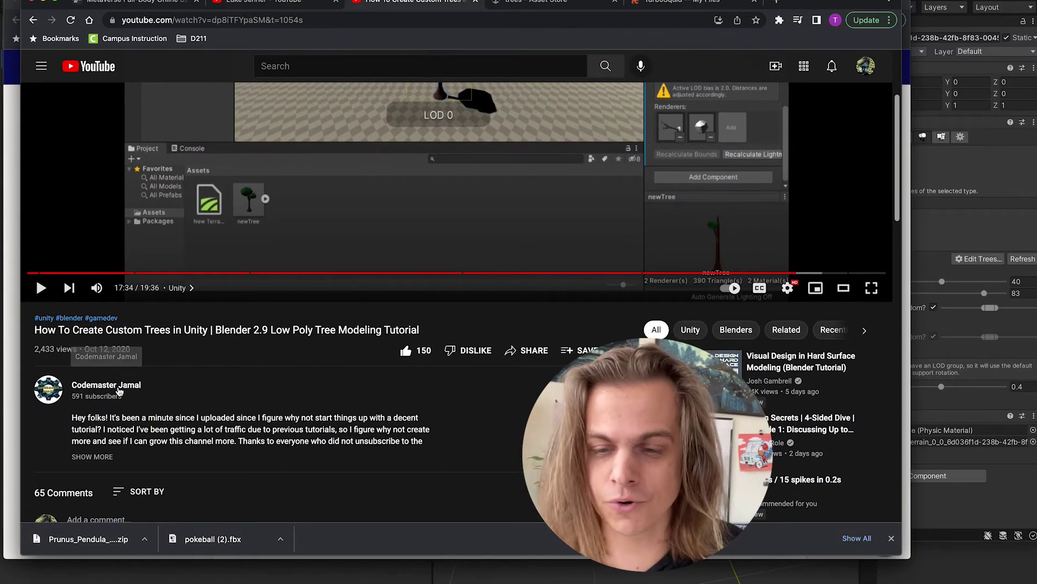
scroll(126, 361, up, 3)
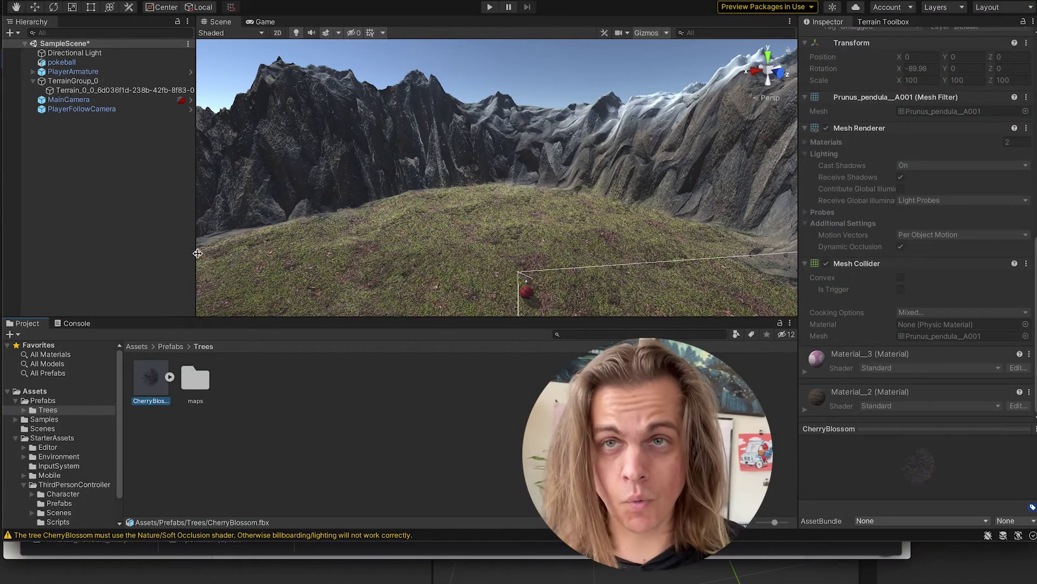
- Place the CherryBlossom tree in the scene and add an LOD Group component to it
drag(154, 380, 408, 252)
click(79, 64)
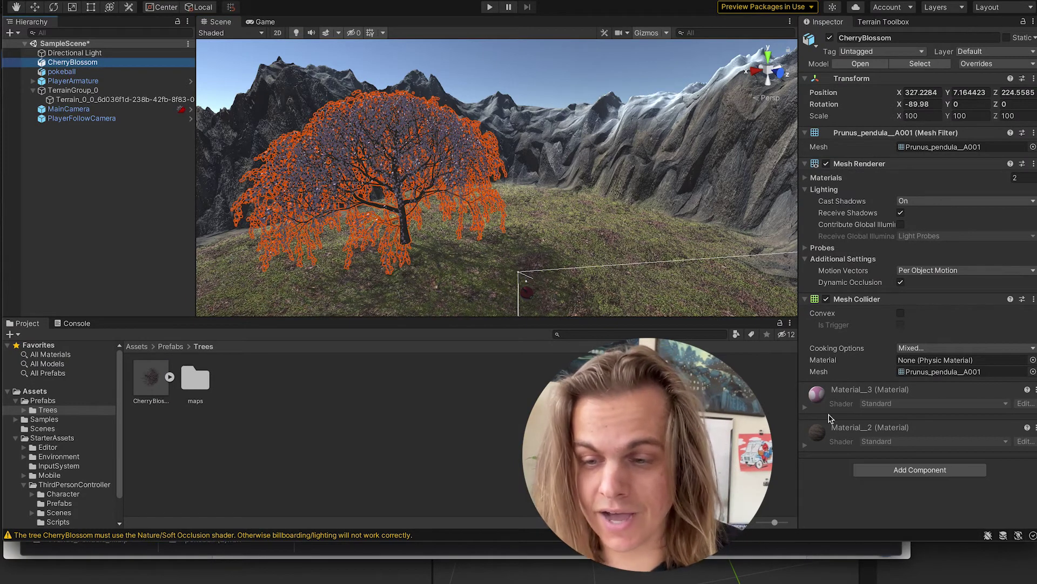
click(898, 471)
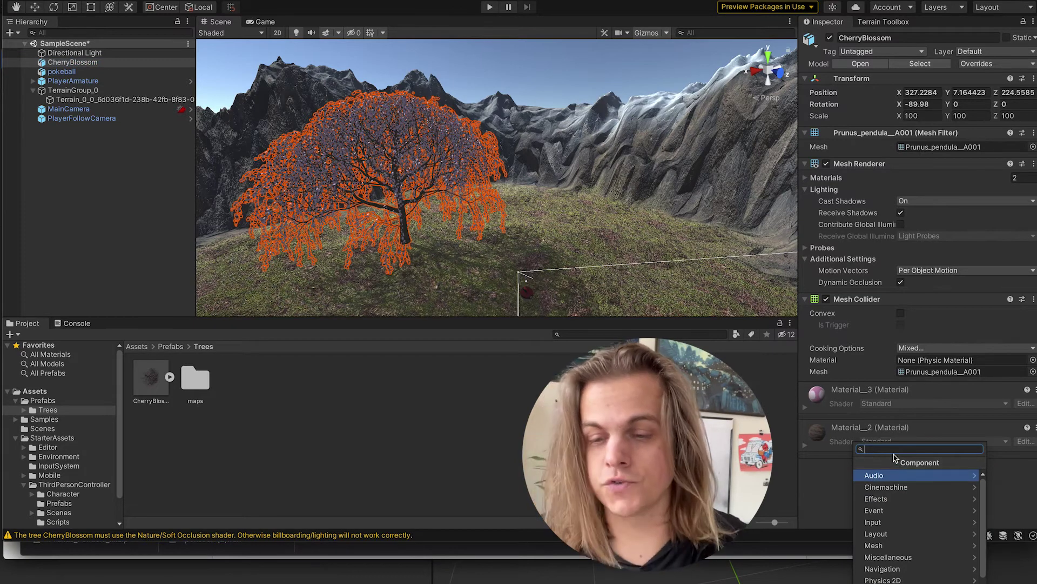
text(lod)
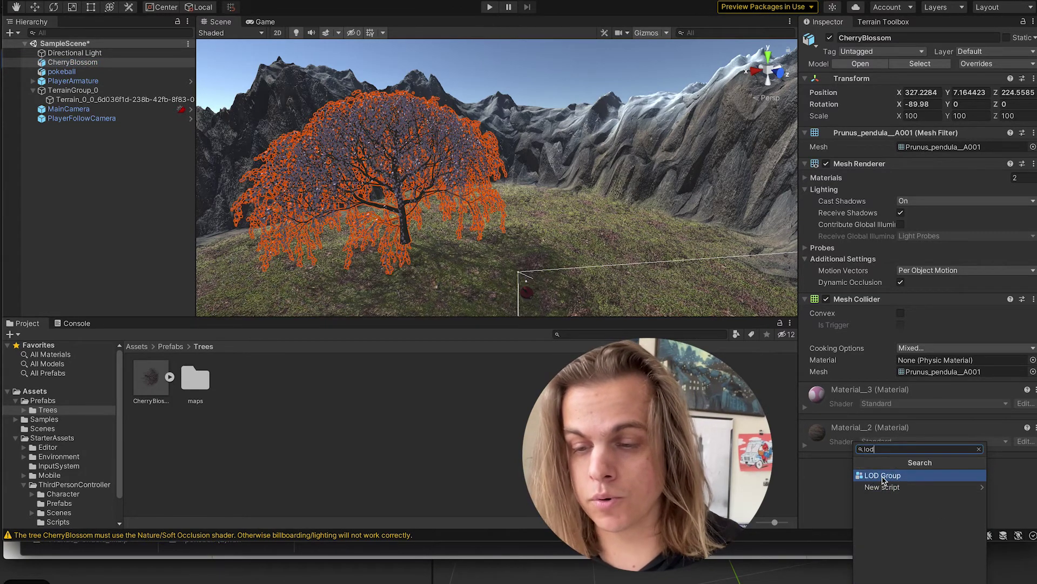
click(882, 479)
- Inspect the LOD 0, LOD 1 and LOD 2 levels (100%, 60%, 30%, culled 10%)
scroll(886, 394, down, 3)
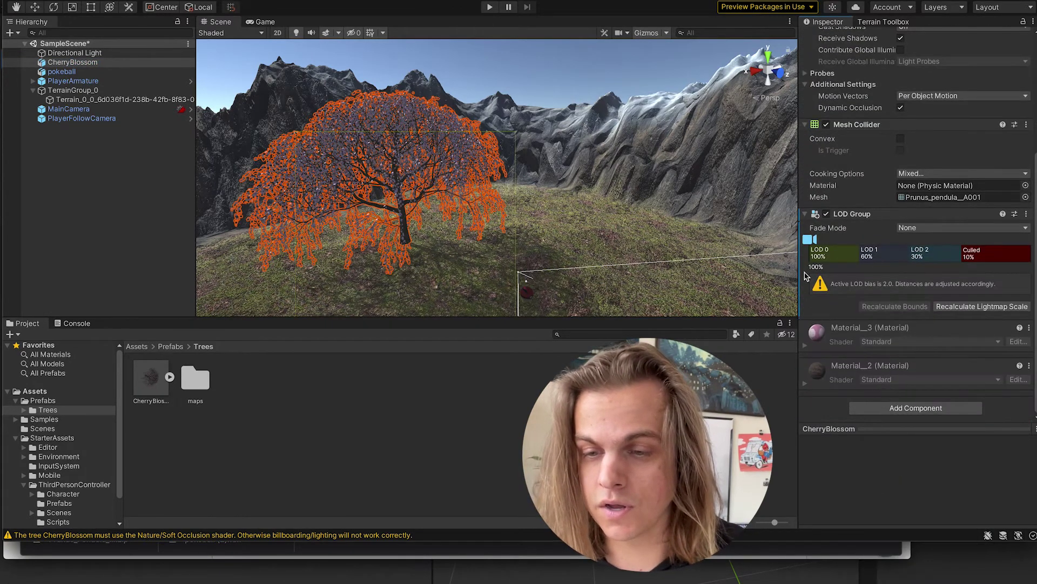
click(835, 260)
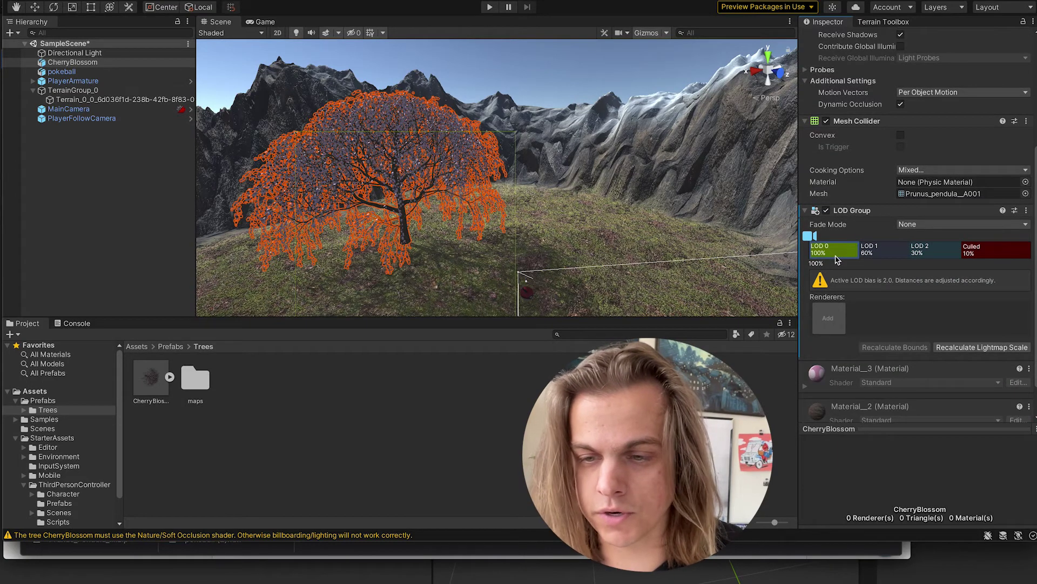
click(879, 253)
click(923, 254)
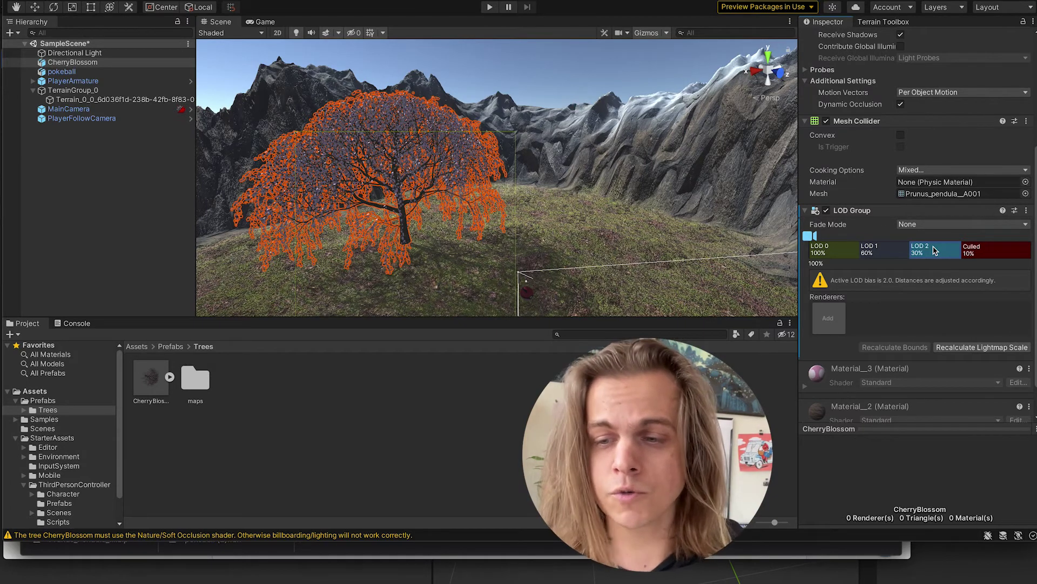
- Delete the LOD 2 level, leaving LOD 0 and LOD 1 with culling at 15%
right_click(934, 253)
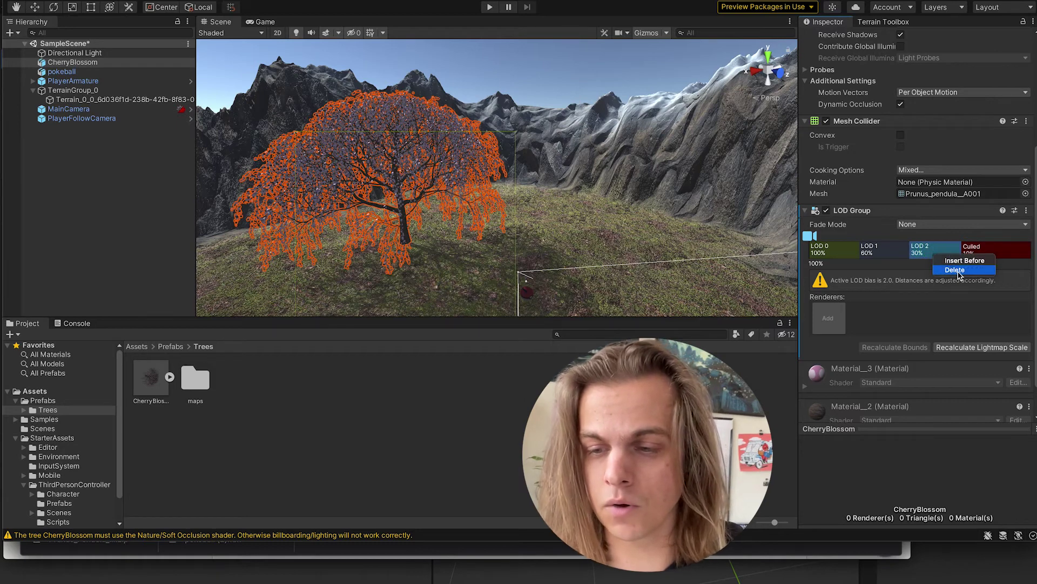
click(955, 270)
mouse_move(911, 255)
mouse_down()
mouse_move(975, 254)
mouse_move(936, 265)
mouse_move(945, 260)
mouse_move(859, 253)
mouse_move(878, 252)
mouse_up()
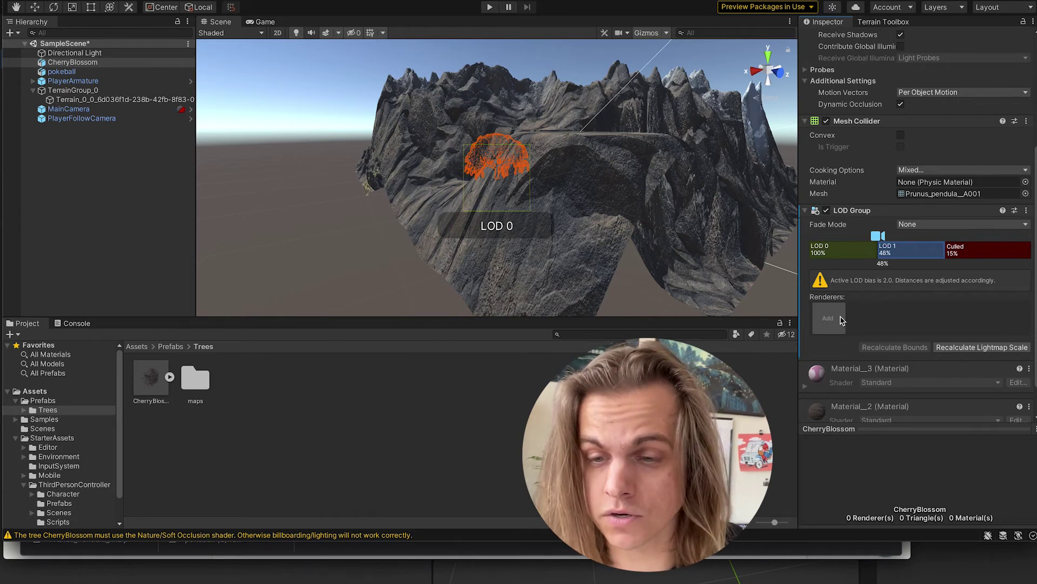
click(843, 255)
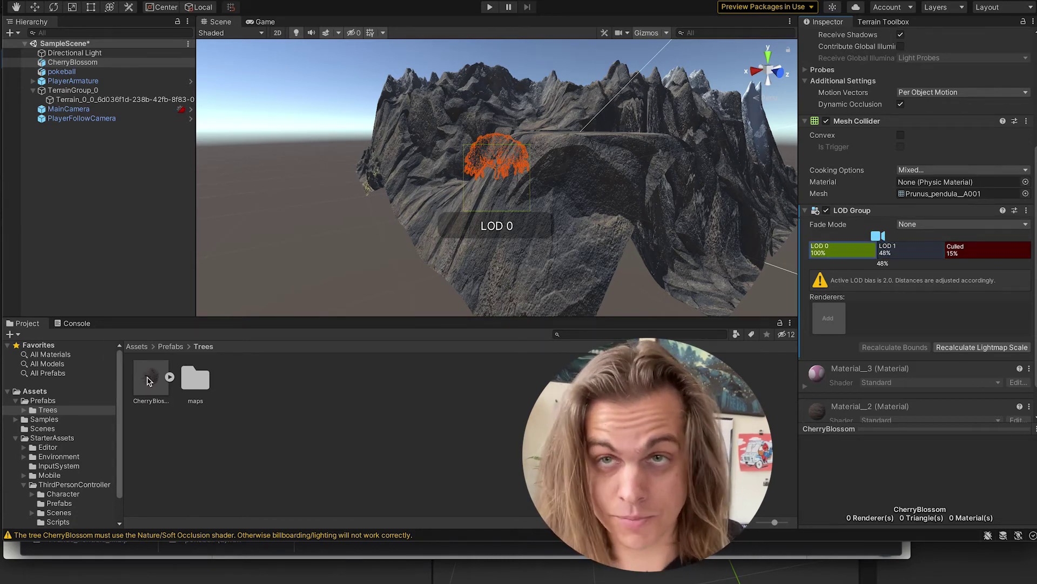
- Assign the CherryBlossom model as the renderer for LOD 0 and LOD 1, reparenting it
drag(151, 381, 828, 318)
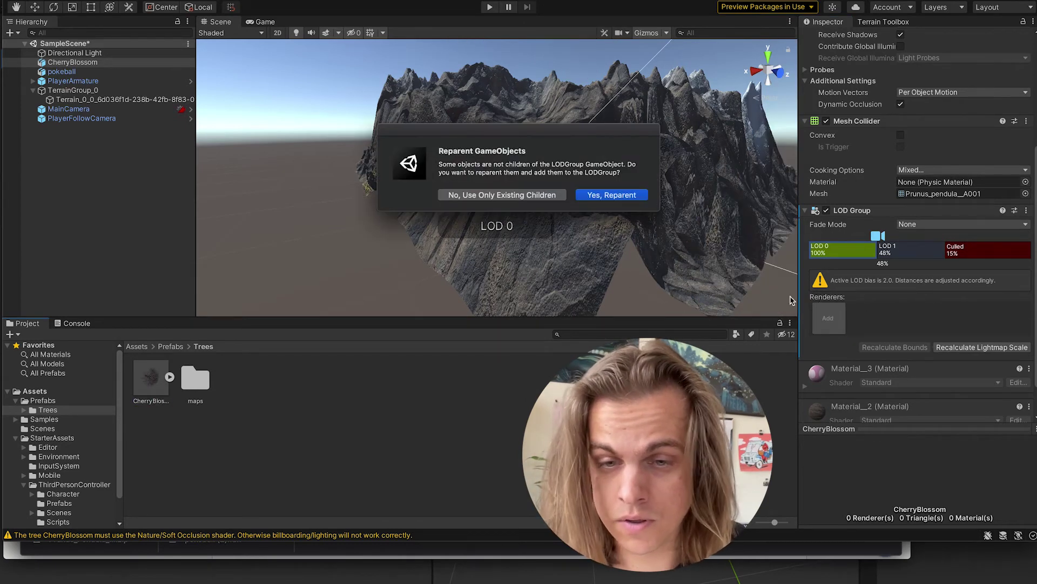
click(623, 196)
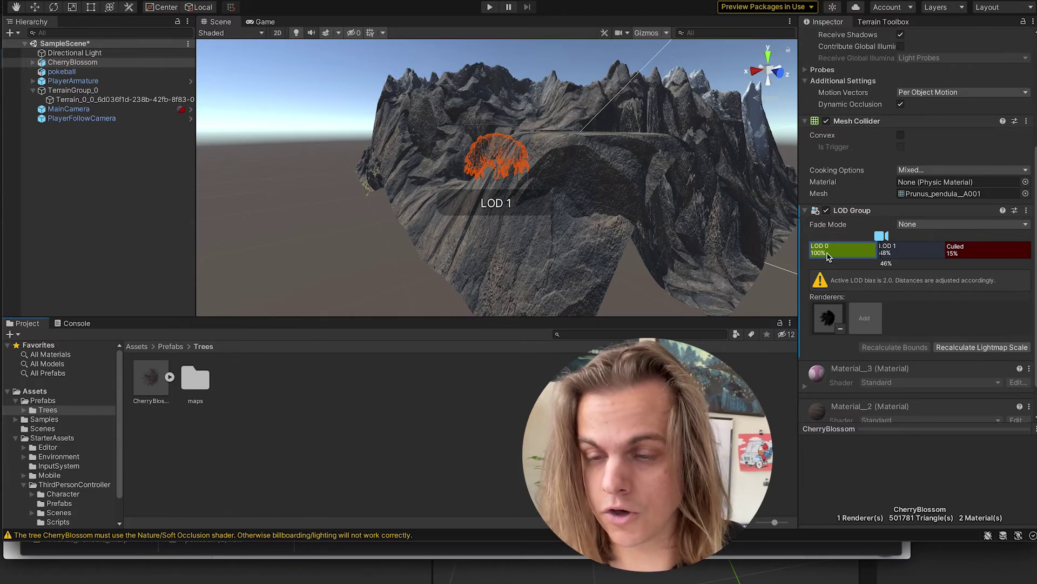
click(908, 250)
drag(151, 378, 829, 320)
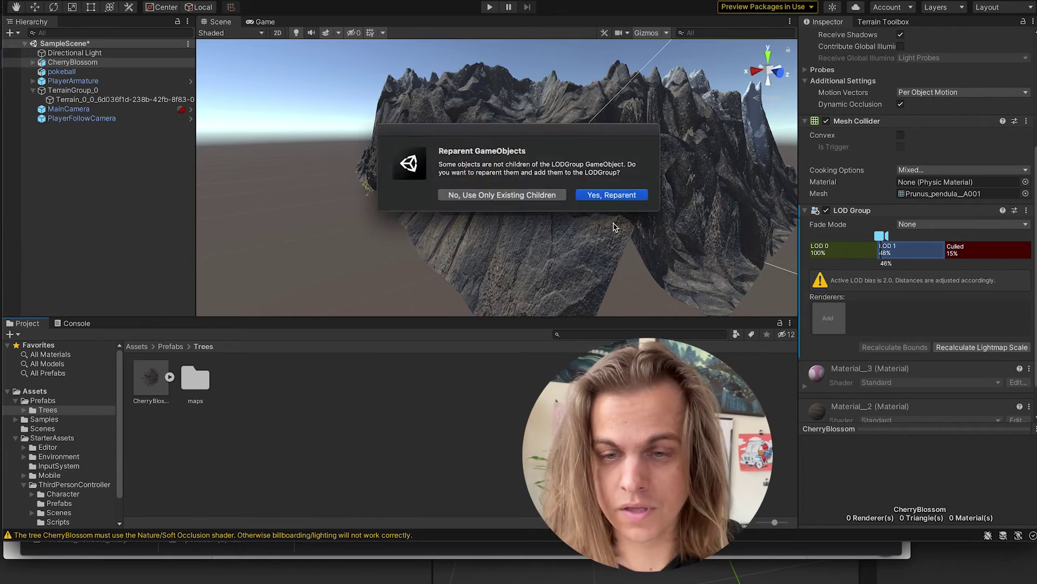
click(620, 195)
key(f)
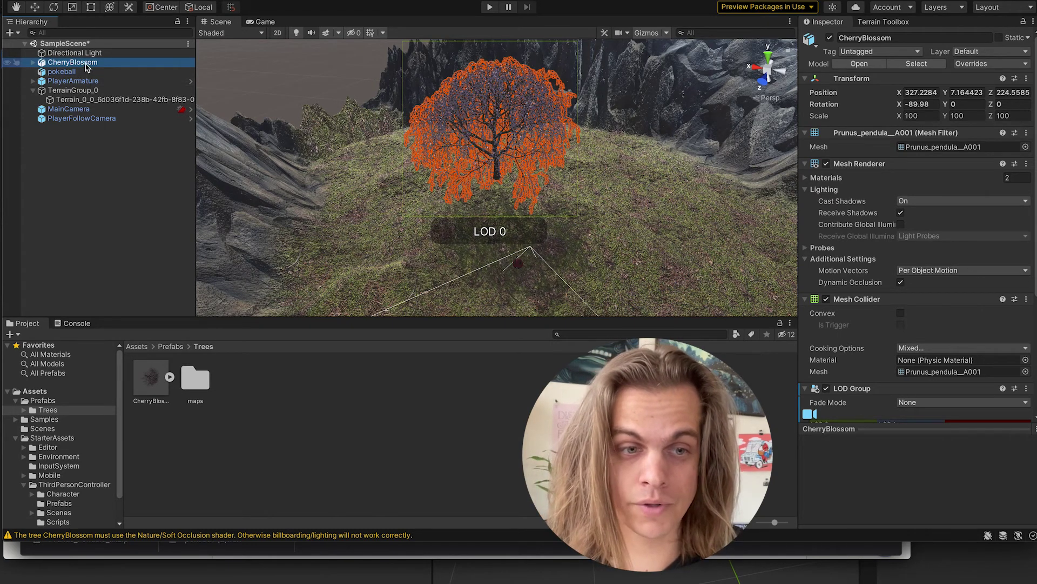
- Save CherryBlossom as an original prefab named CherryBlossomTree in Prefabs/Trees, then select the terrain
drag(85, 66, 246, 395)
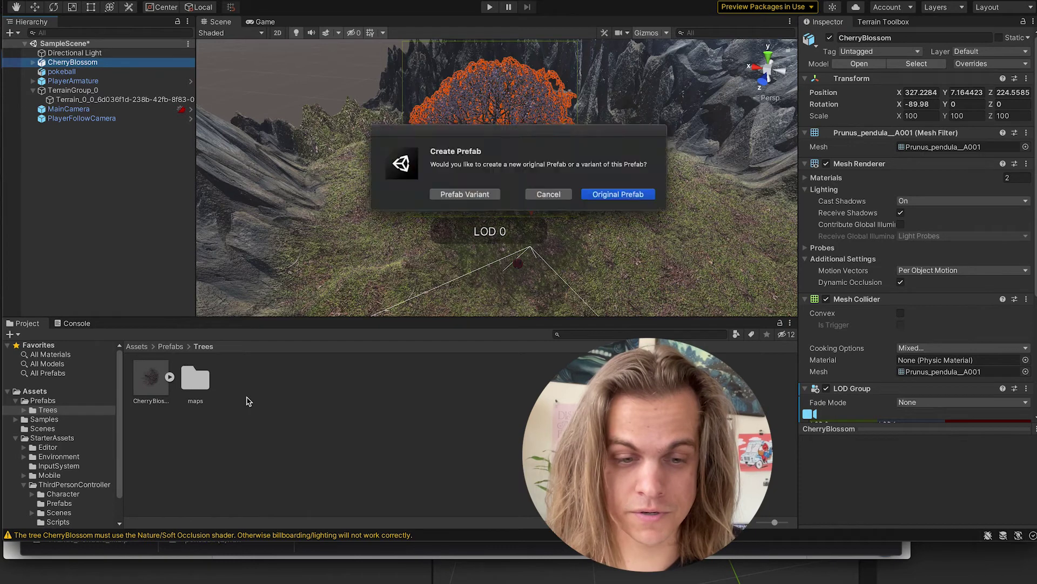
click(621, 196)
click(186, 387)
key(Return)
key(Right)
text(Tree)
key(Return)
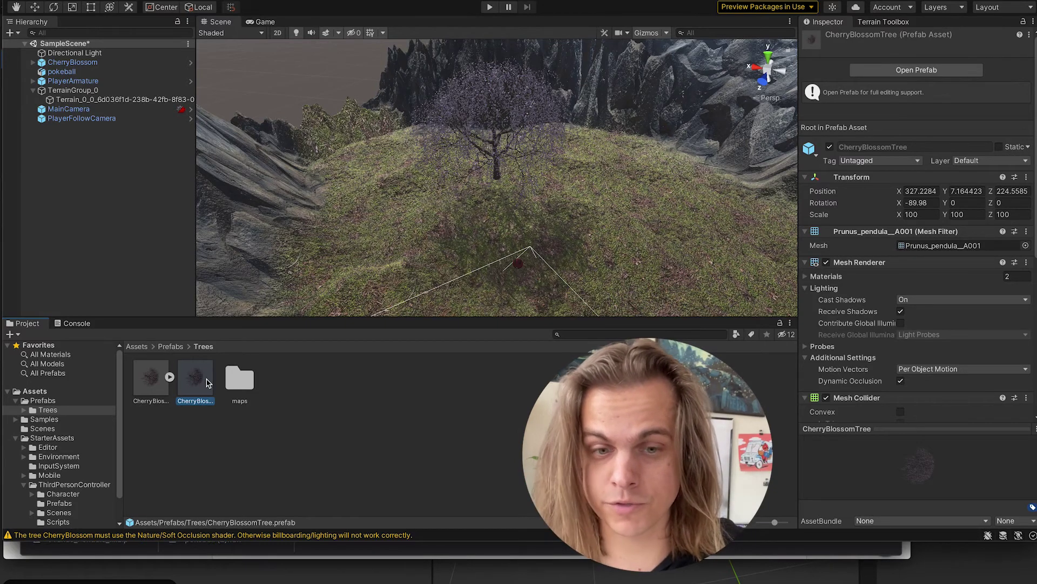
click(468, 243)
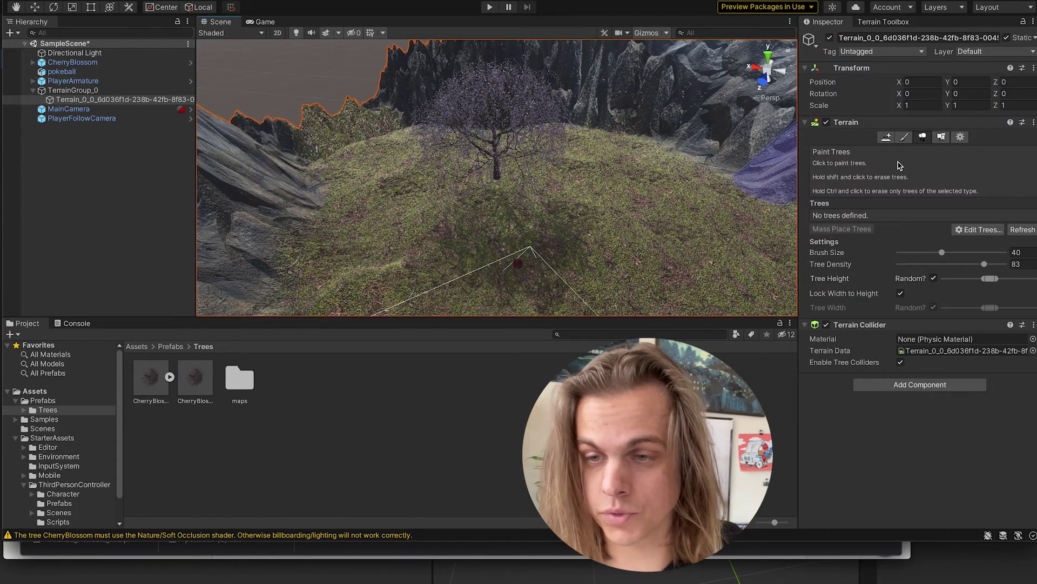
- Add CherryBlossomTree as a new tree type in the terrain's tree list
click(978, 230)
click(973, 241)
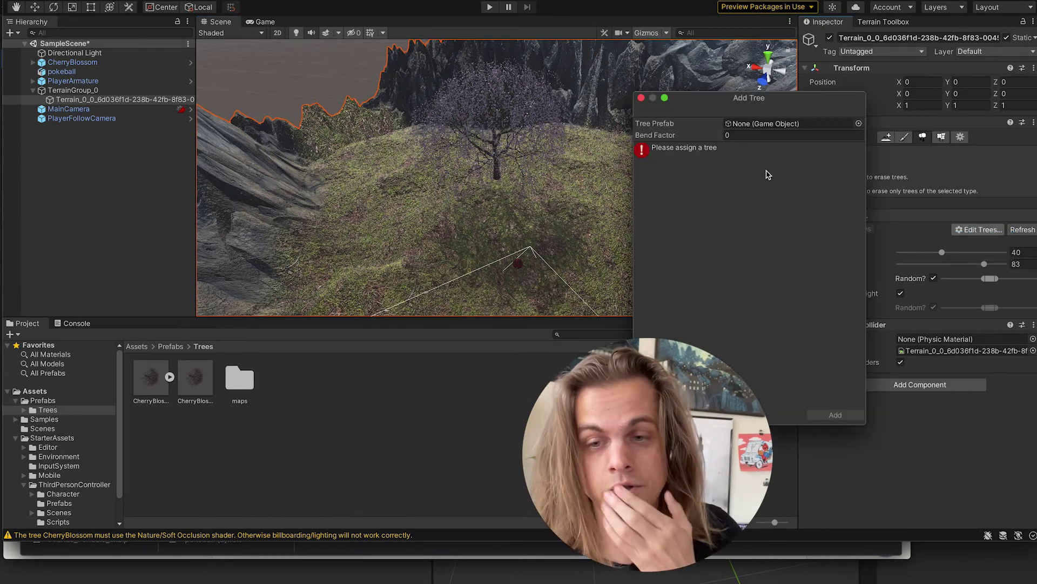
click(858, 124)
click(767, 226)
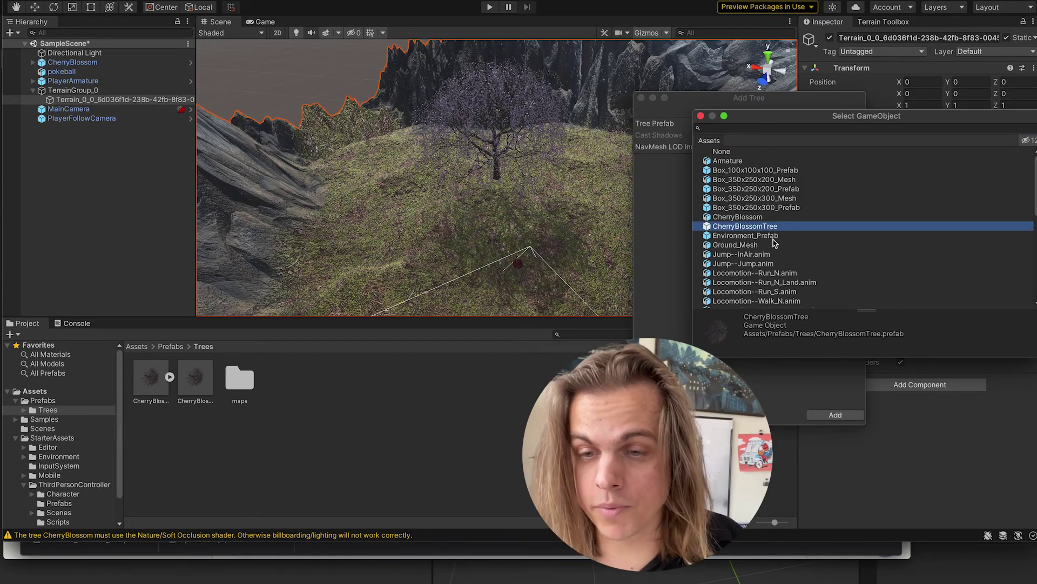
double_click(775, 227)
click(827, 414)
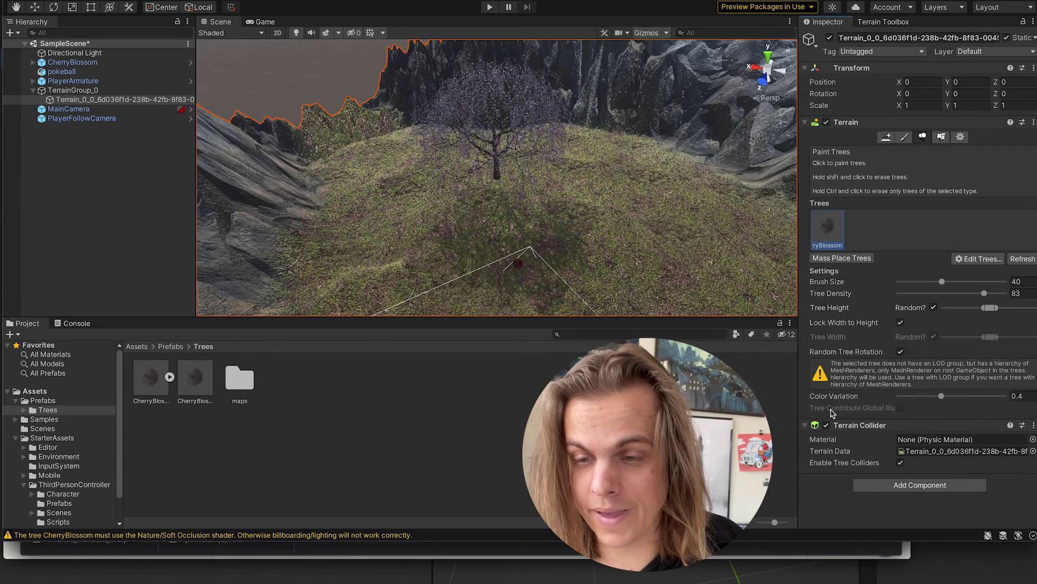
- Test-paint and undo, then set tree density to 24 and widen the random tree height range
scroll(685, 246, down, 6)
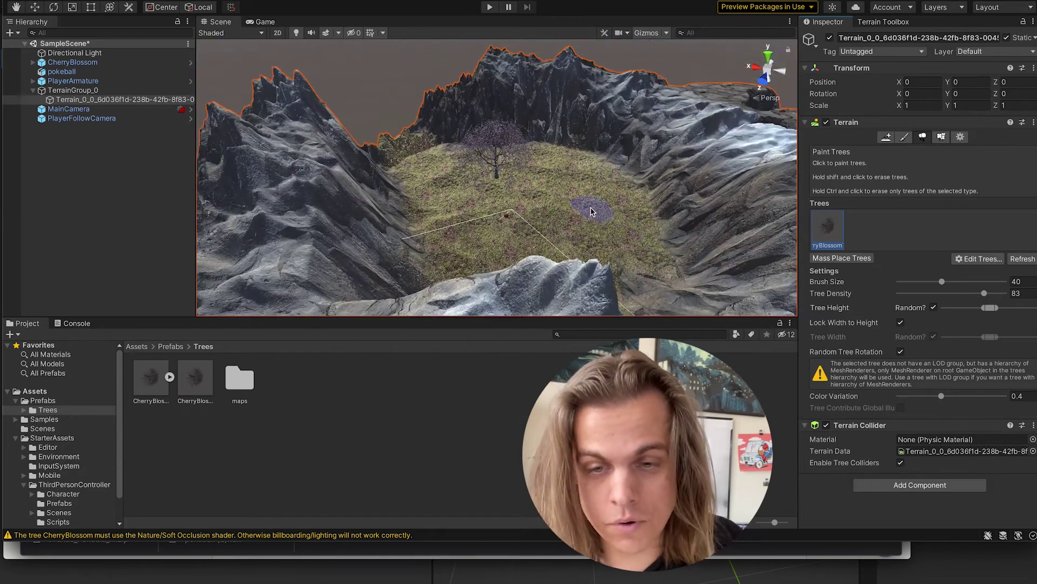
scroll(606, 209, up, 3)
mouse_move(605, 209)
mouse_down()
mouse_move(537, 241)
mouse_move(454, 257)
mouse_move(490, 276)
mouse_up()
key(ctrl+z)
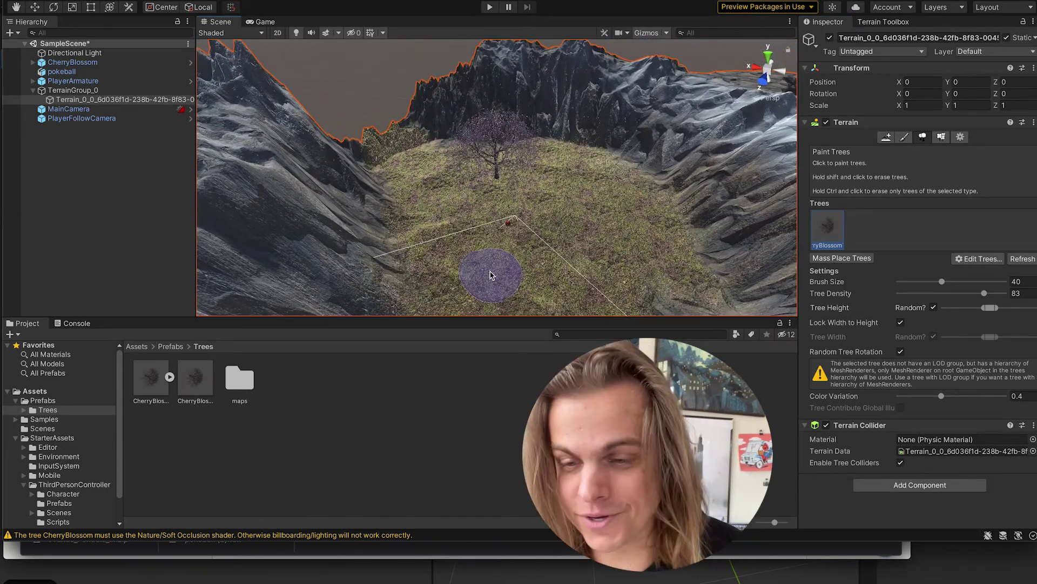
mouse_move(982, 293)
mouse_down()
mouse_move(915, 294)
mouse_move(975, 282)
mouse_move(1016, 308)
mouse_up()
mouse_move(675, 210)
mouse_down()
mouse_move(602, 213)
mouse_move(421, 161)
mouse_move(621, 169)
mouse_move(706, 185)
mouse_move(659, 250)
mouse_move(578, 219)
mouse_move(619, 159)
mouse_up()
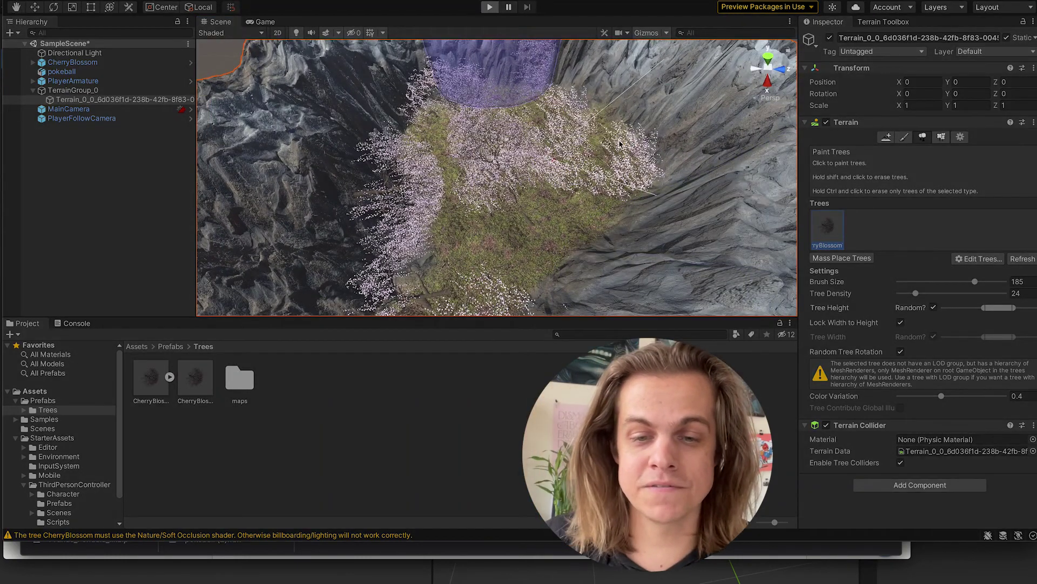
key(ctrl+p)
key(w)
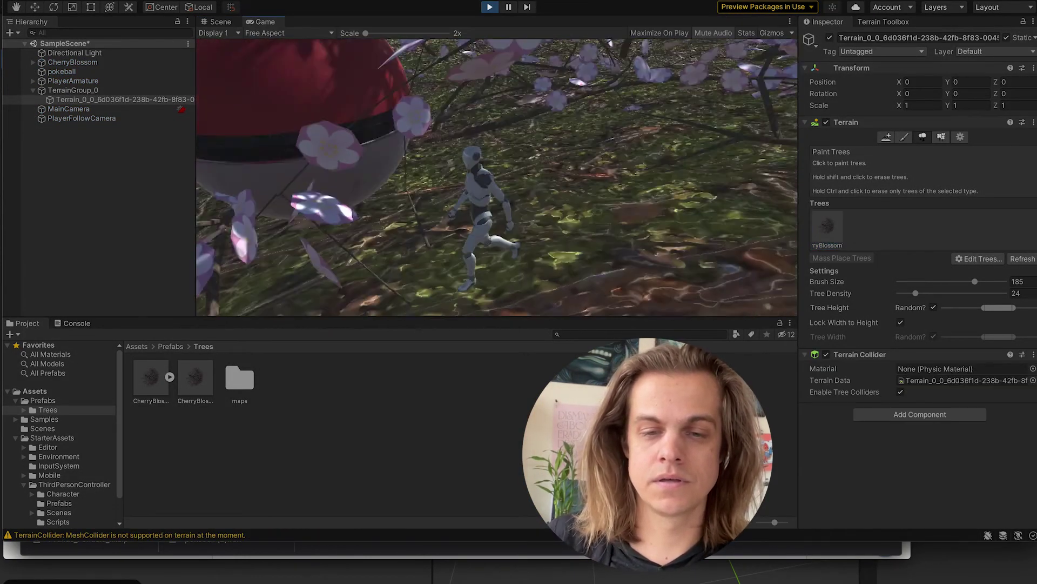
key(a)
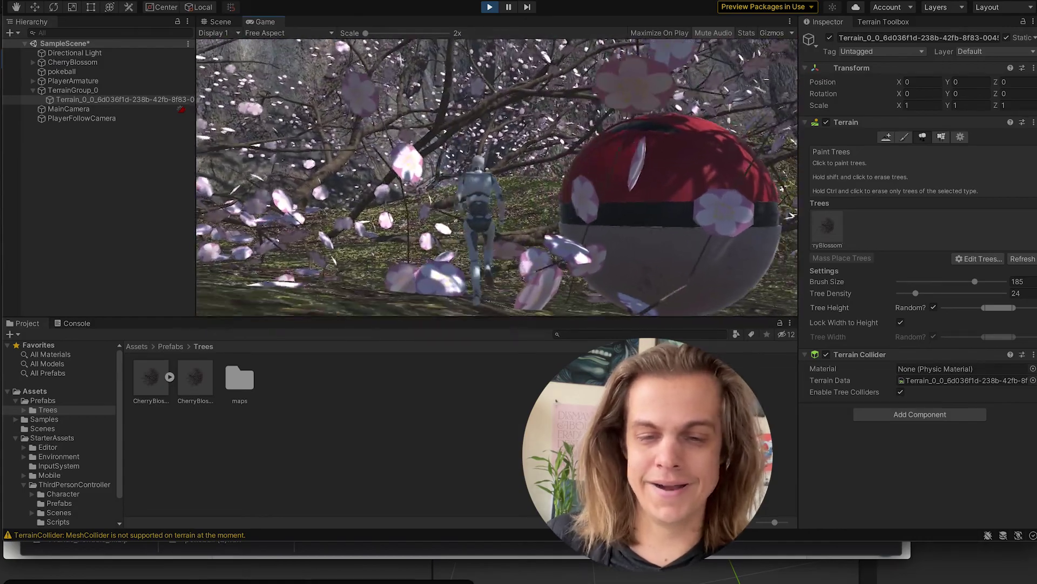
key(w)
key(shift+w)
key(shift+w)
key(shift+w)
key(shift+w)
key(shift+w)
key(w)
key(d)
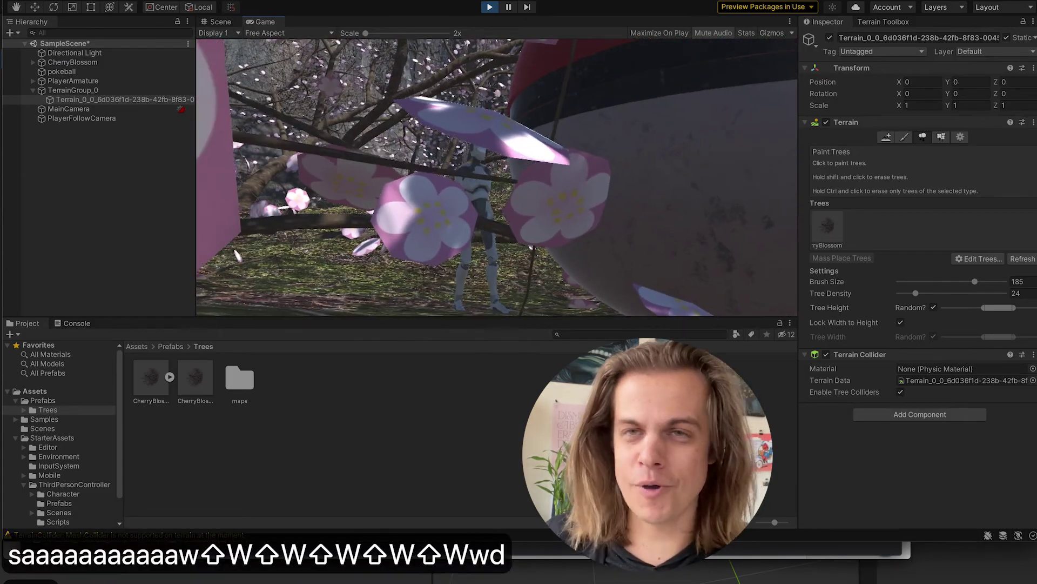
key(d)
key(d)
key(s)
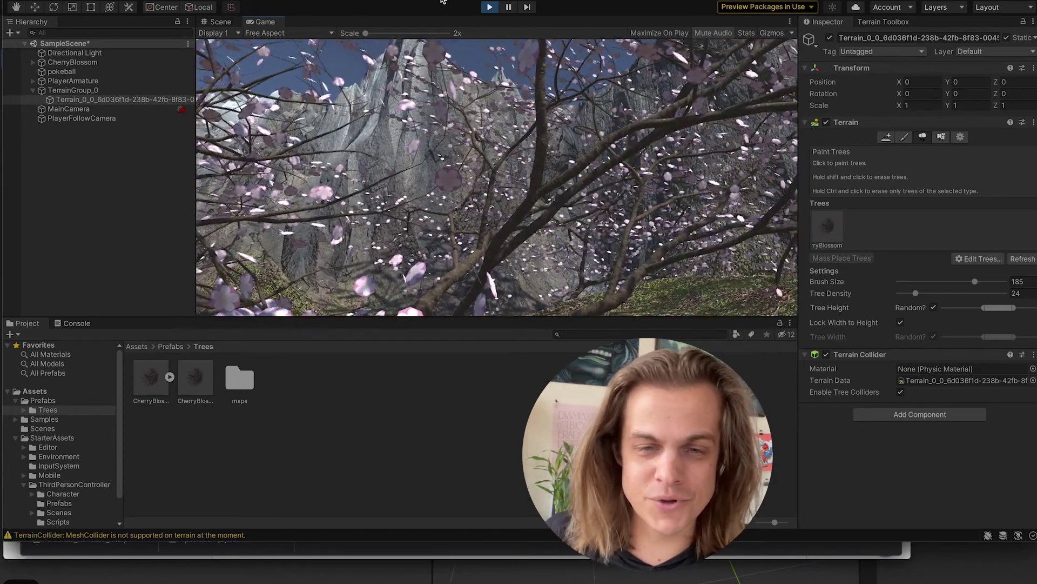
click(491, 8)
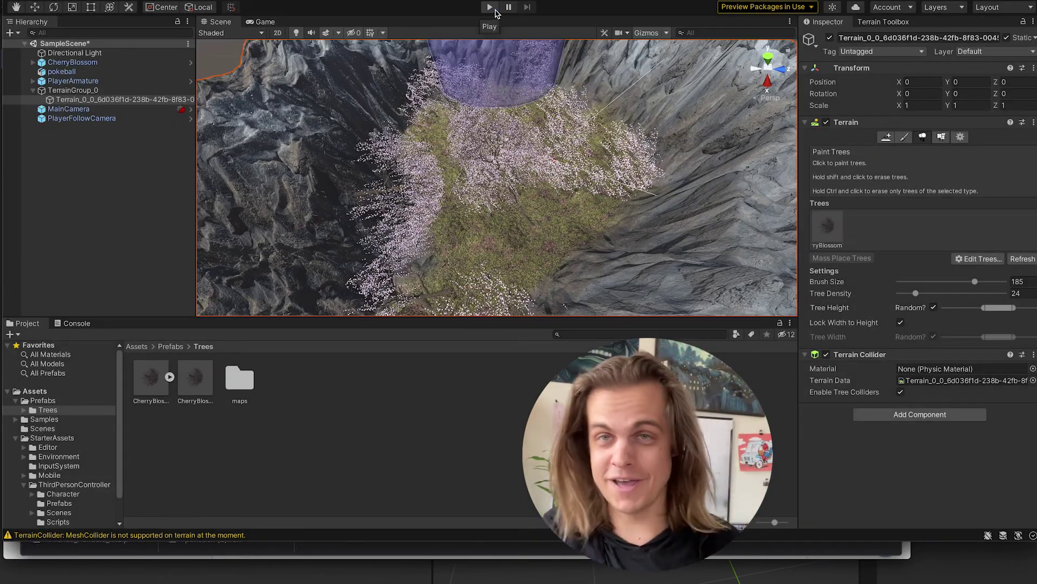